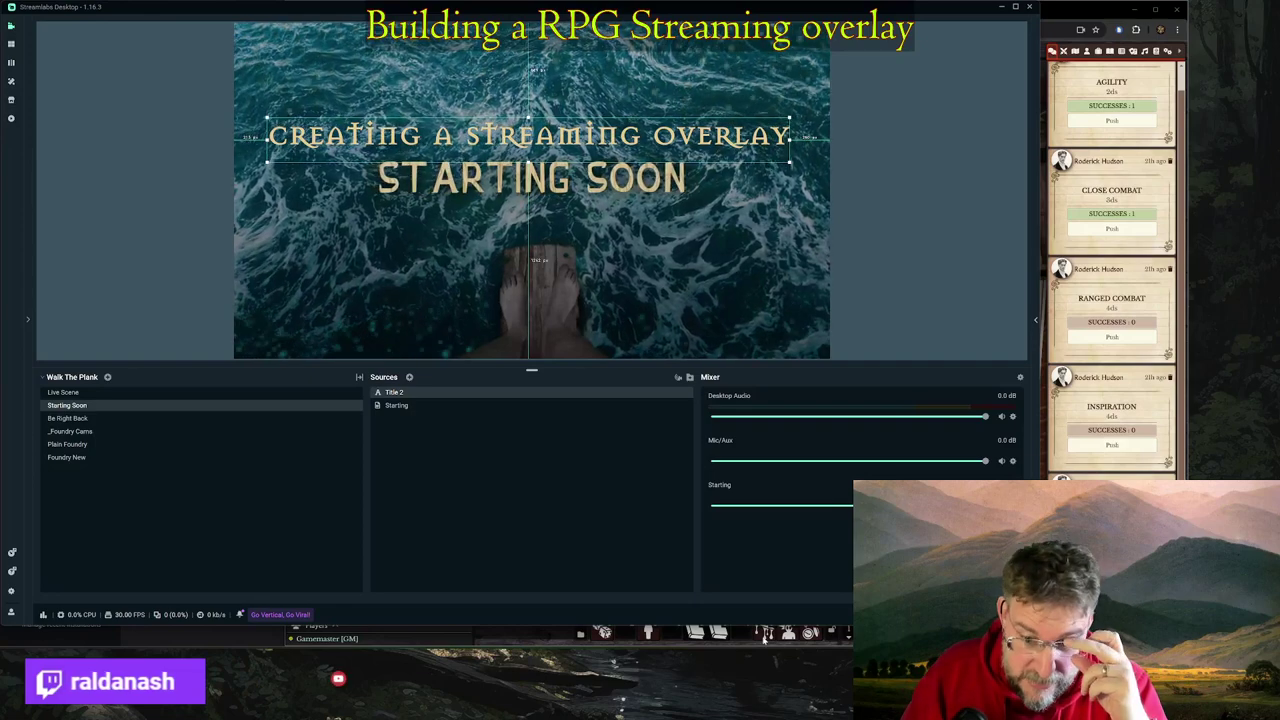
# - View the Plain Foundry scene and create a new scene named New Foundry
pyautogui.click(71, 445)
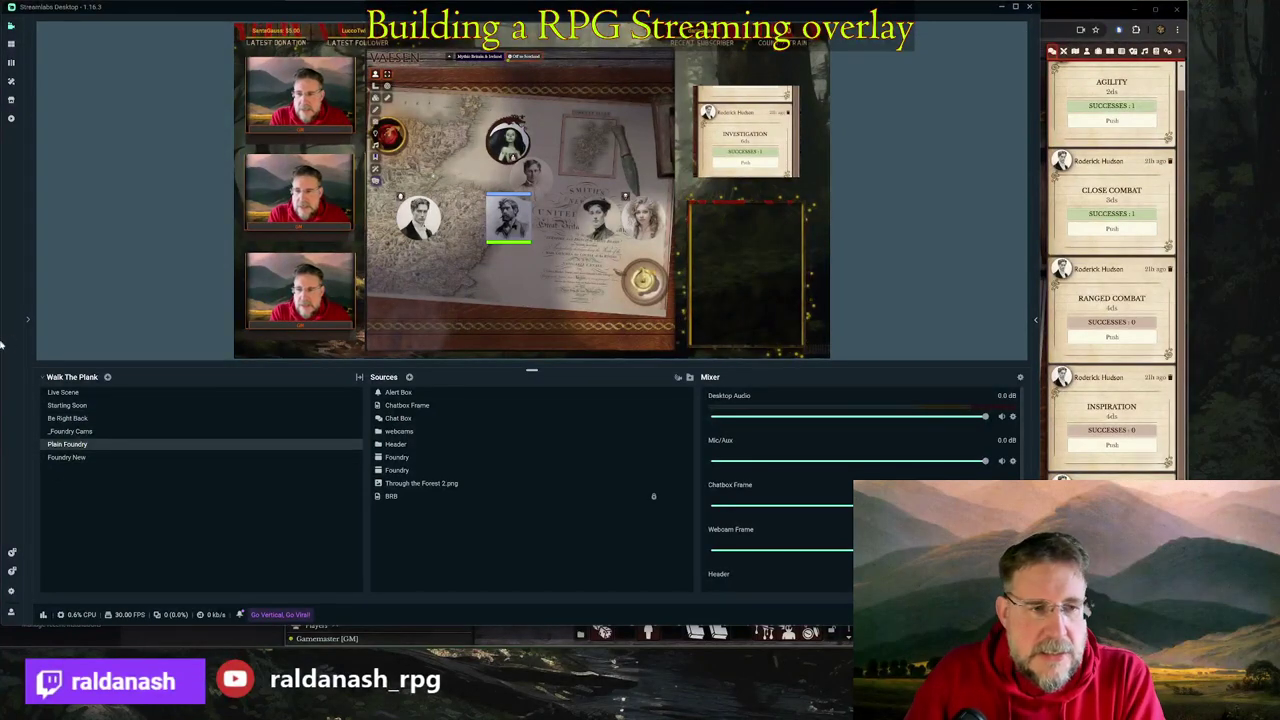
pyautogui.click(108, 378)
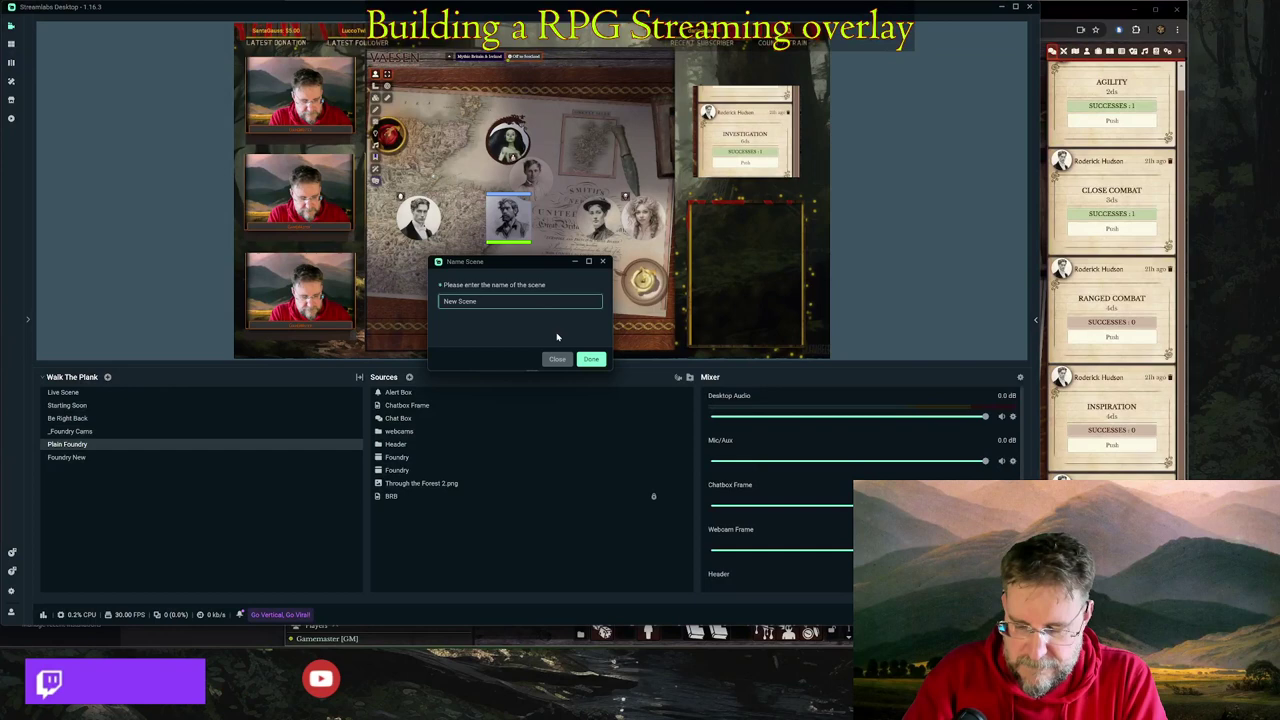
pyautogui.hotkey('ctrl', 'a')
pyautogui.write('N')
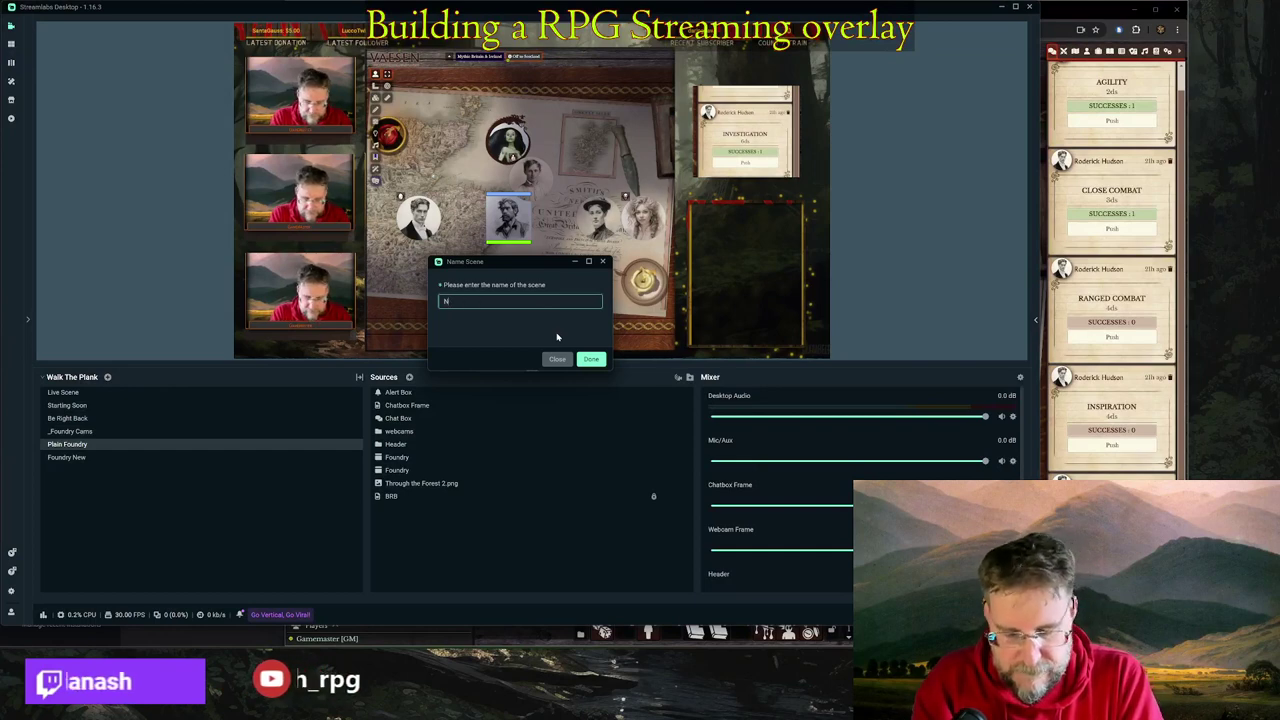
pyautogui.write('ew Foundry')
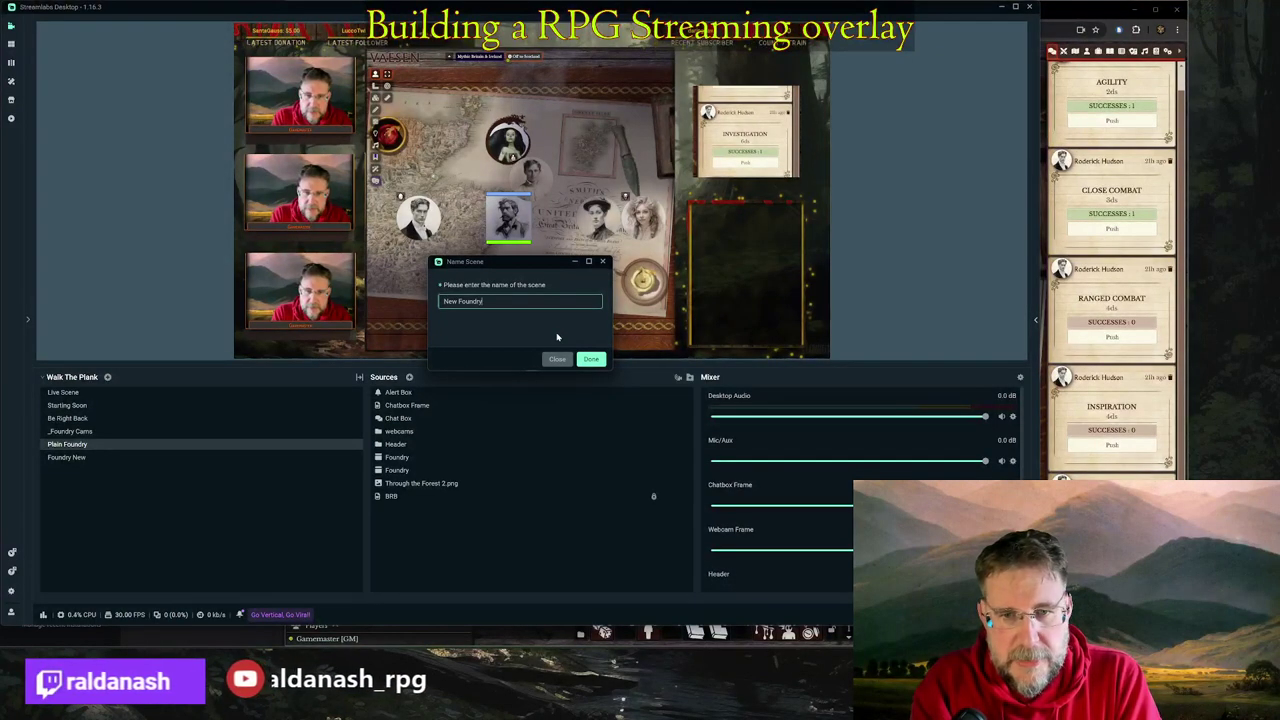
pyautogui.press('Return')
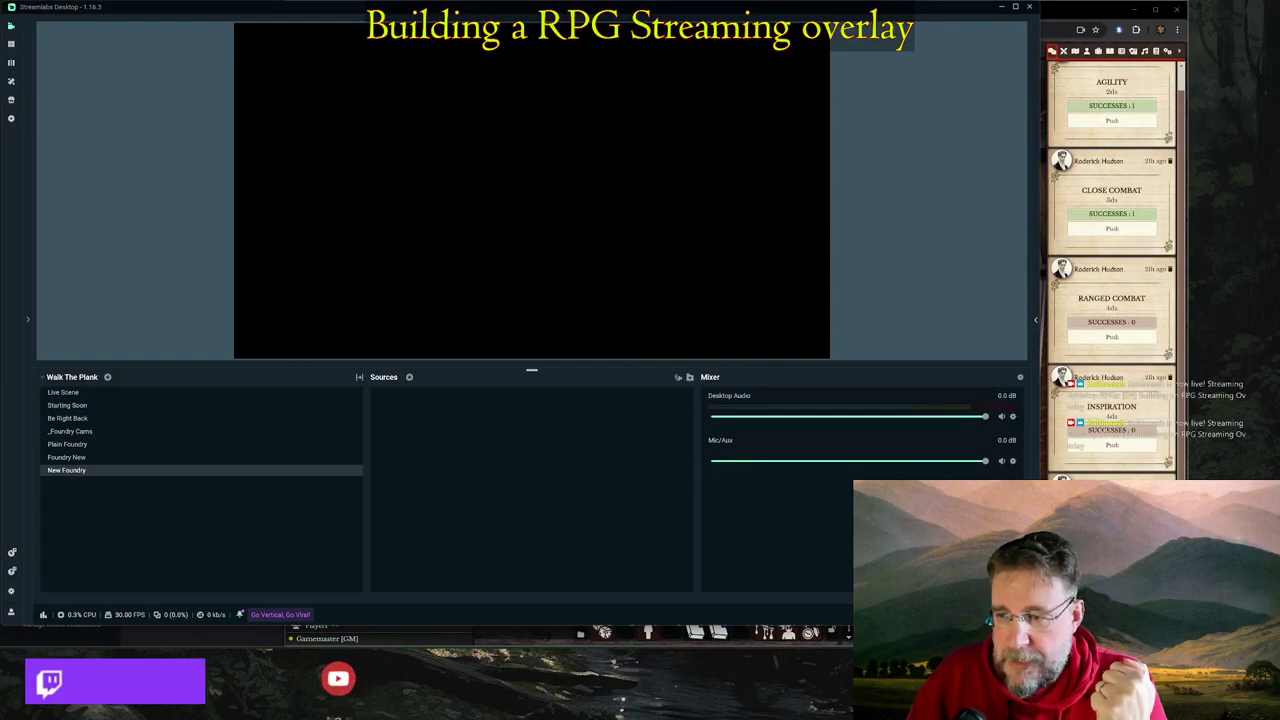
# - Add the existing Foundry window capture as a source in the New Foundry scene
pyautogui.hotkey('alt', 'Tab')
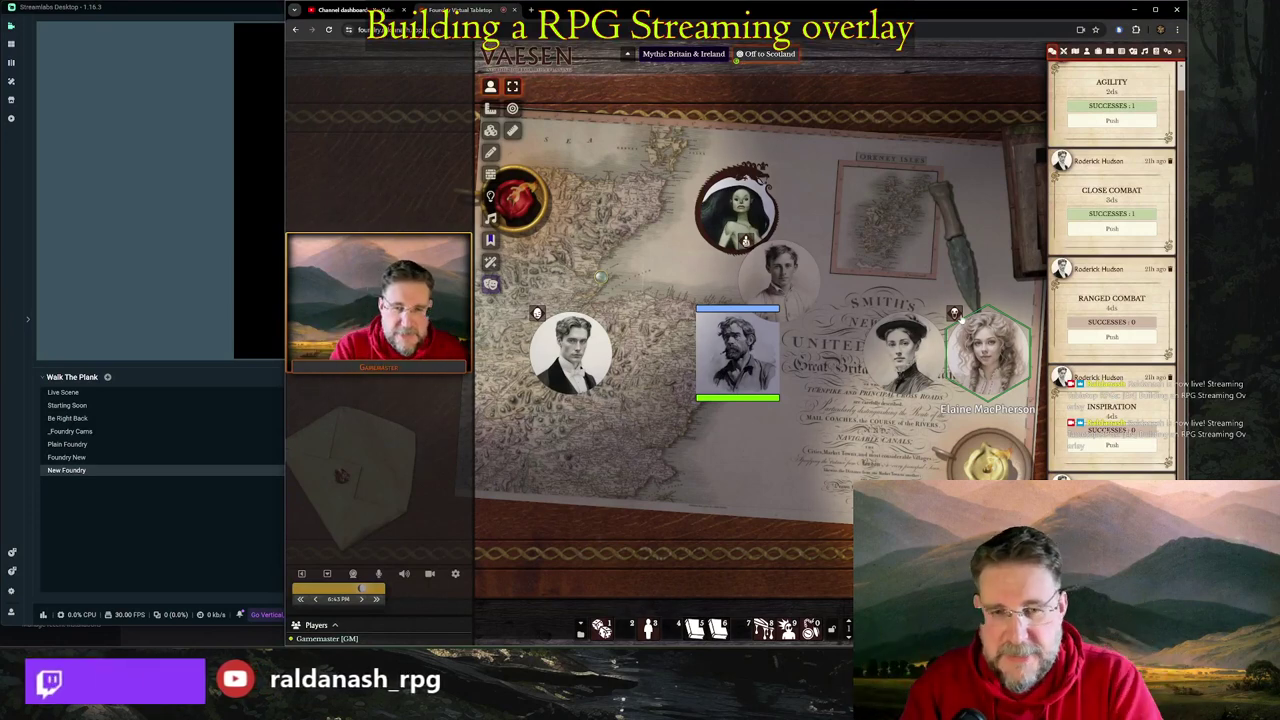
pyautogui.click(274, 196)
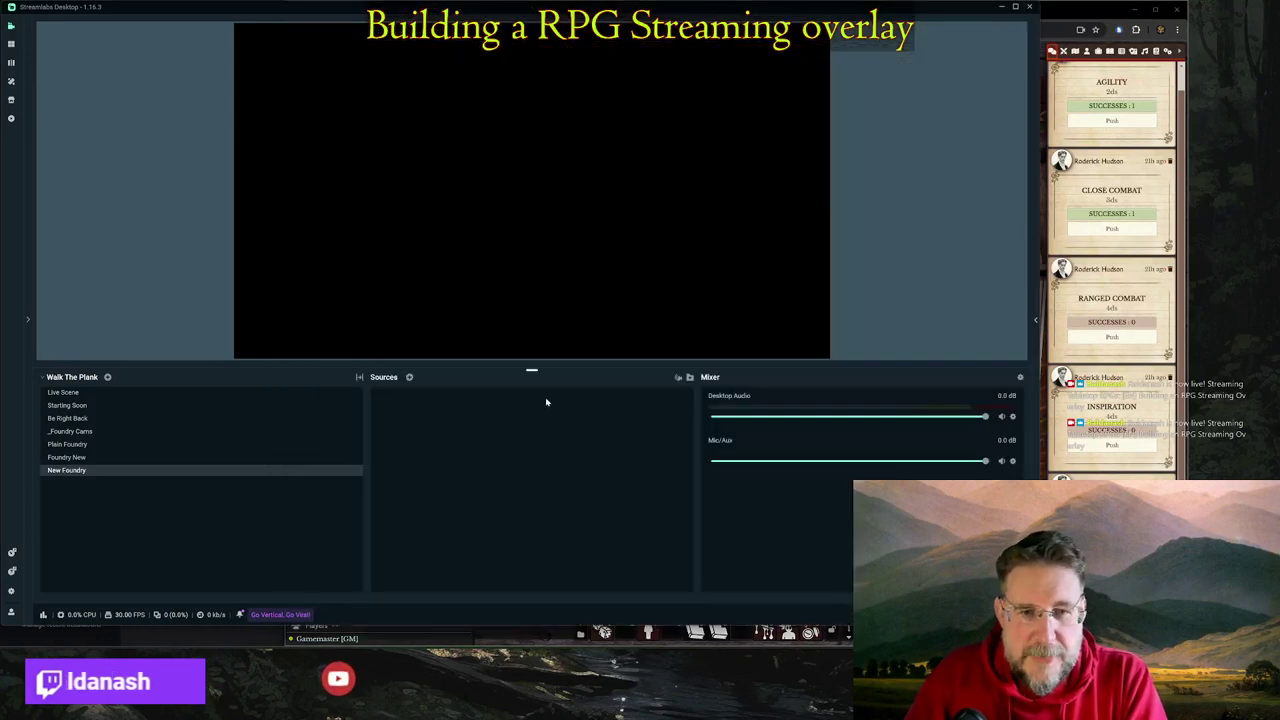
pyautogui.click(409, 377)
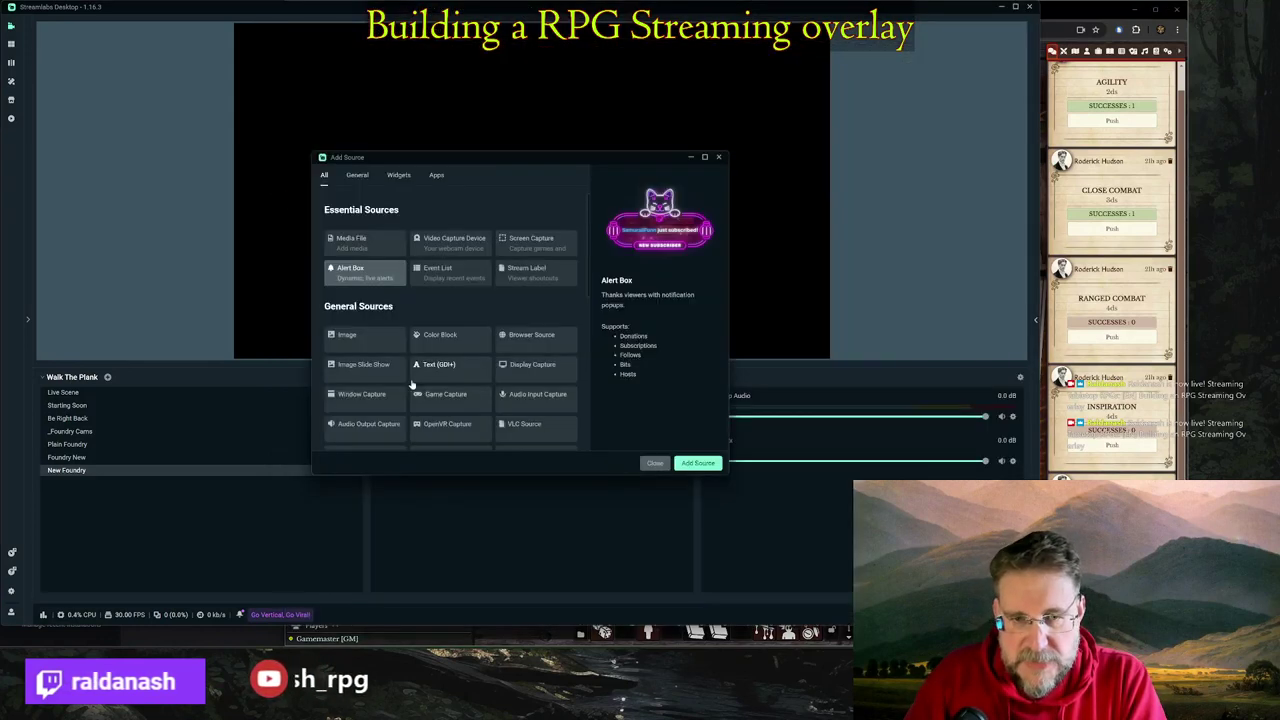
pyautogui.scroll(-3, 480, 312)
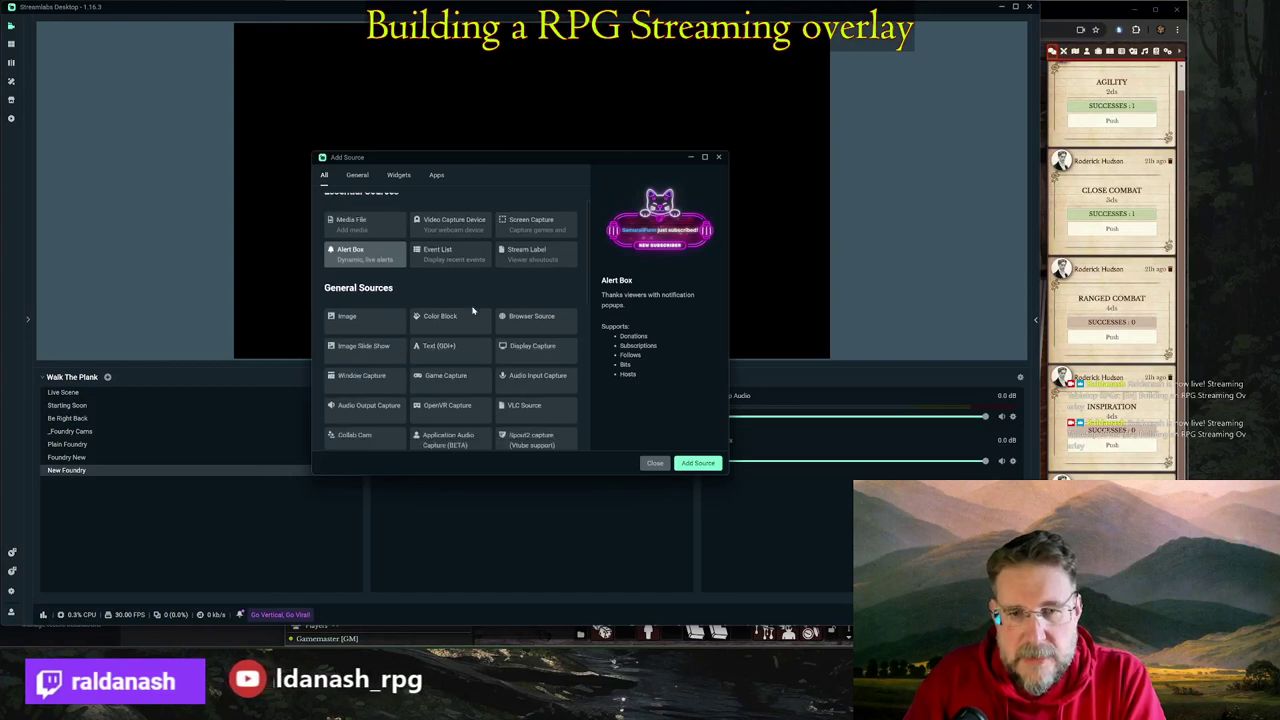
pyautogui.click(349, 310)
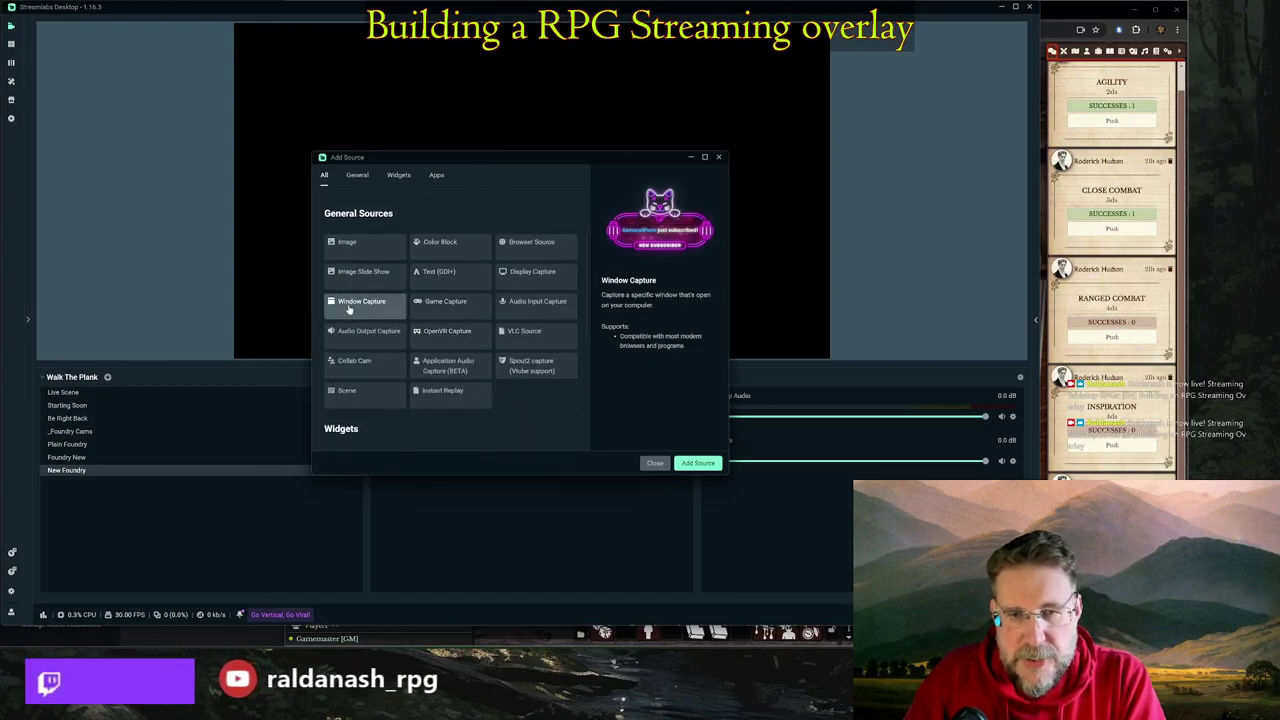
pyautogui.click(700, 464)
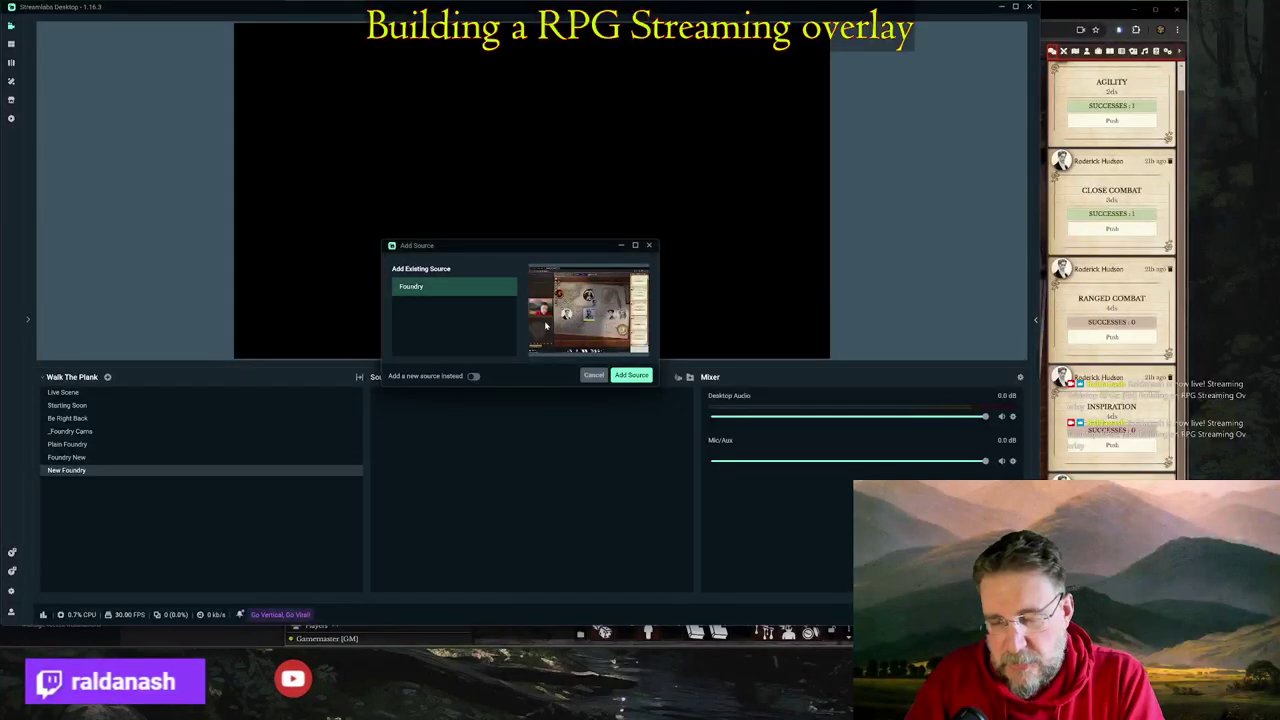
pyautogui.click(631, 376)
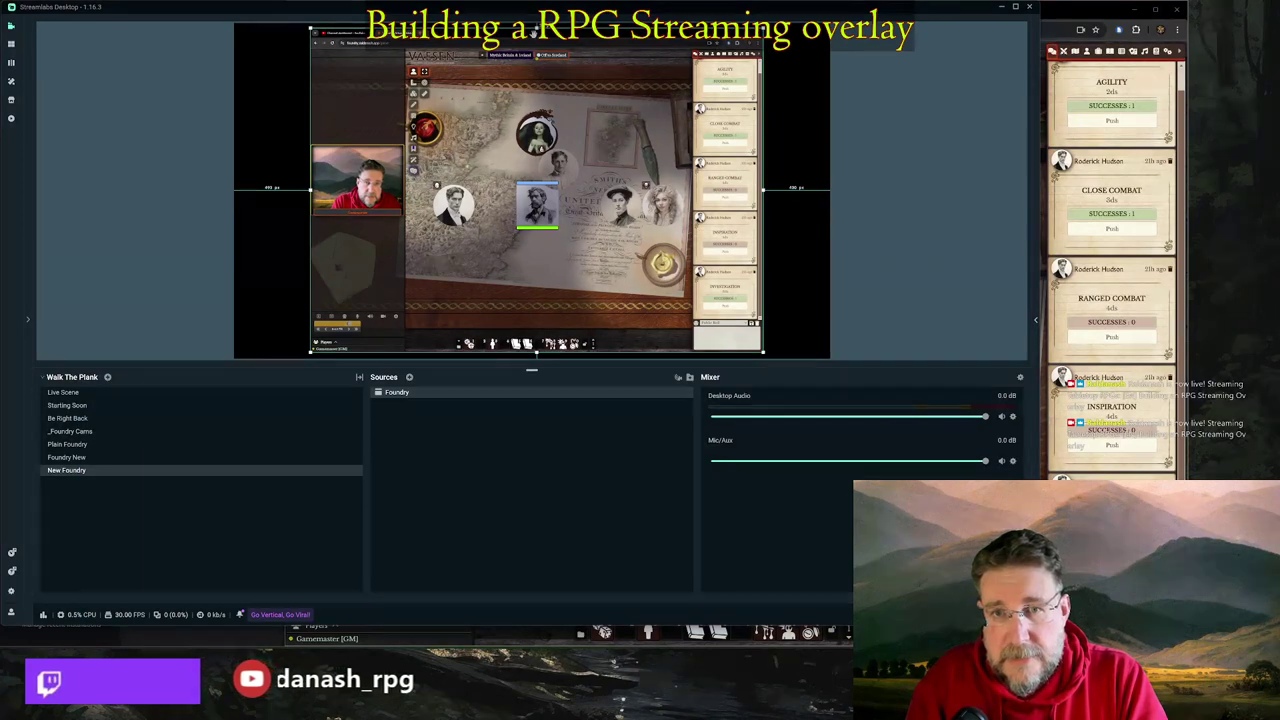
# - Crop the Foundry capture on all four sides to the central map area and shift it slightly left on the canvas
pyautogui.moveTo(533, 28); pyautogui.dragTo(532, 66)
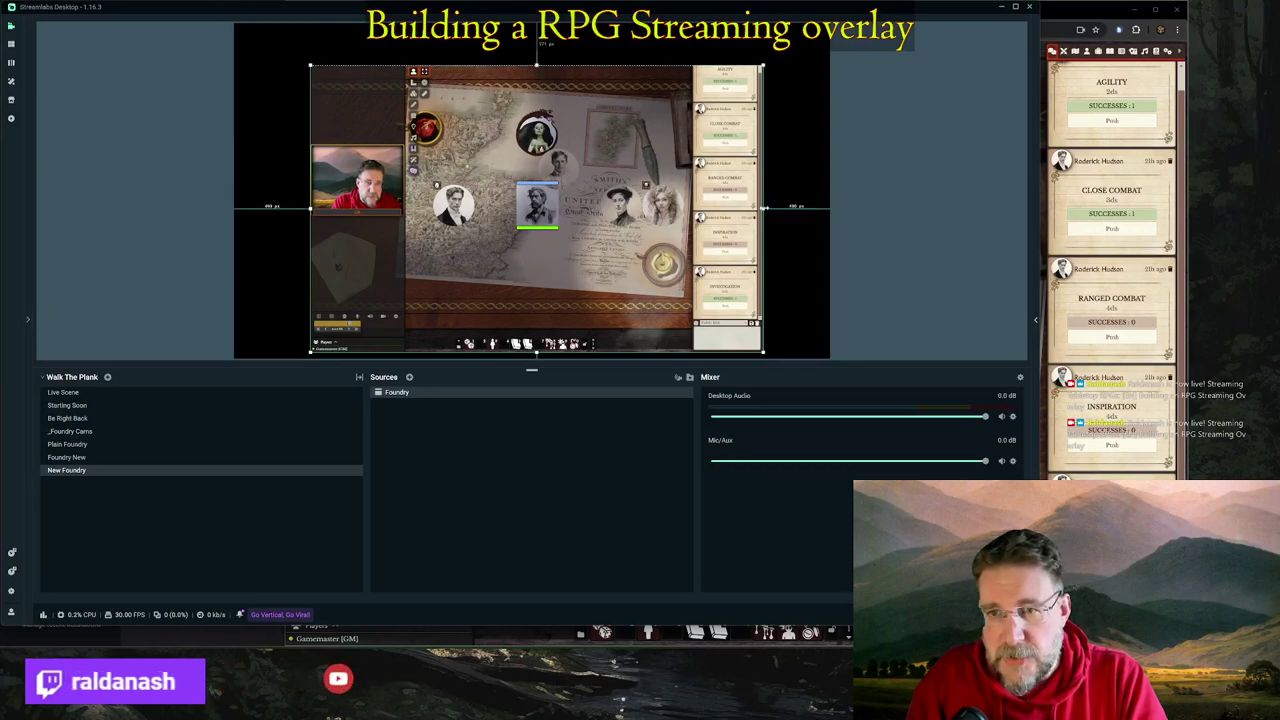
pyautogui.moveTo(763, 208); pyautogui.dragTo(689, 209)
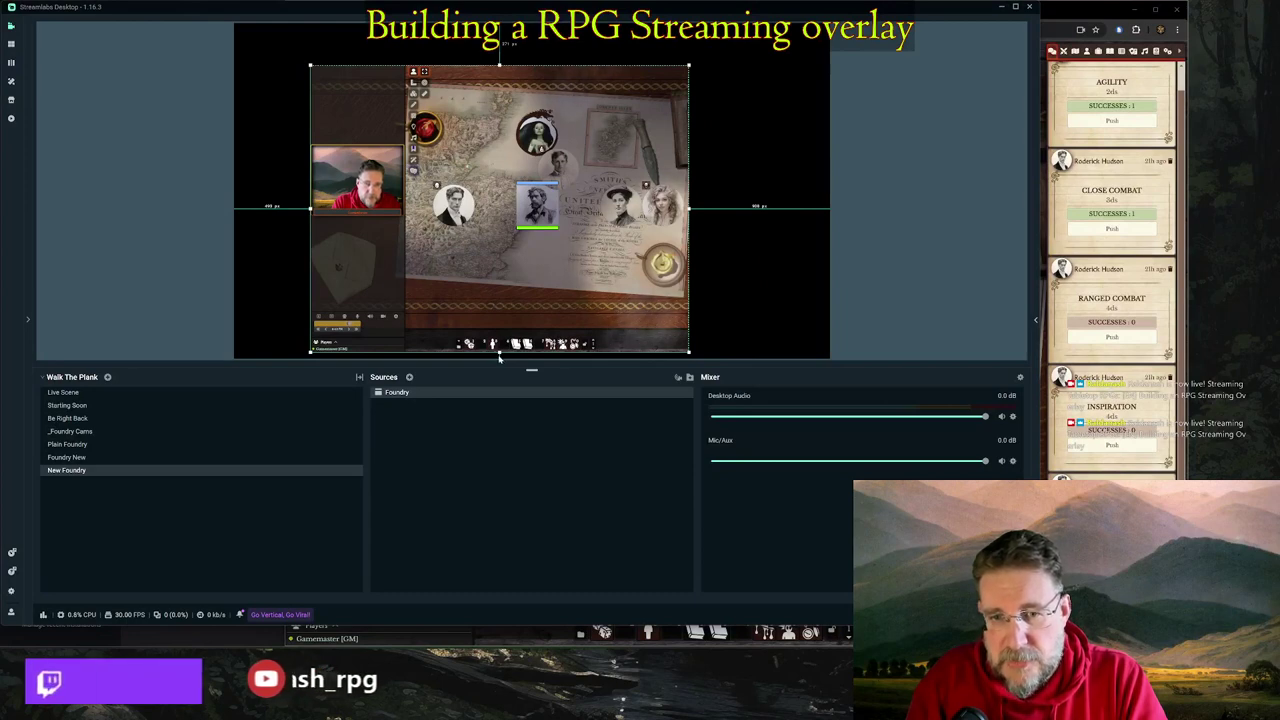
pyautogui.moveTo(498, 352); pyautogui.dragTo(504, 331)
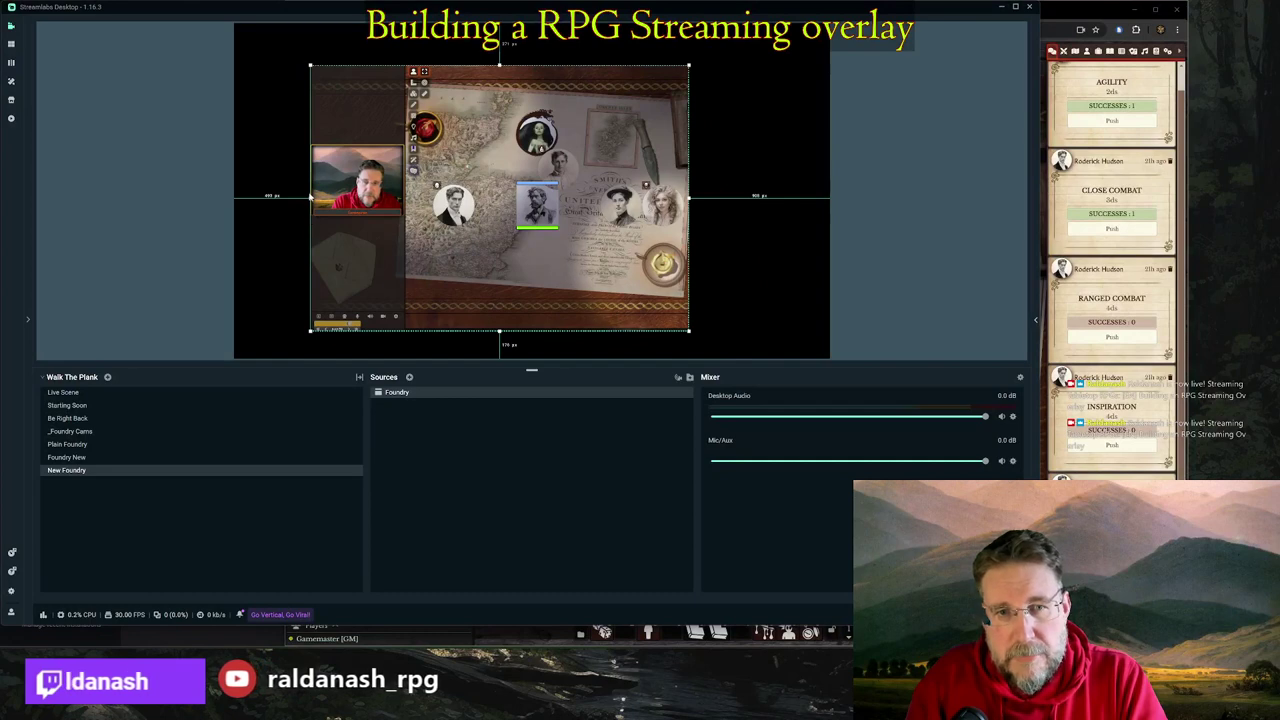
pyautogui.moveTo(310, 196); pyautogui.dragTo(430, 201)
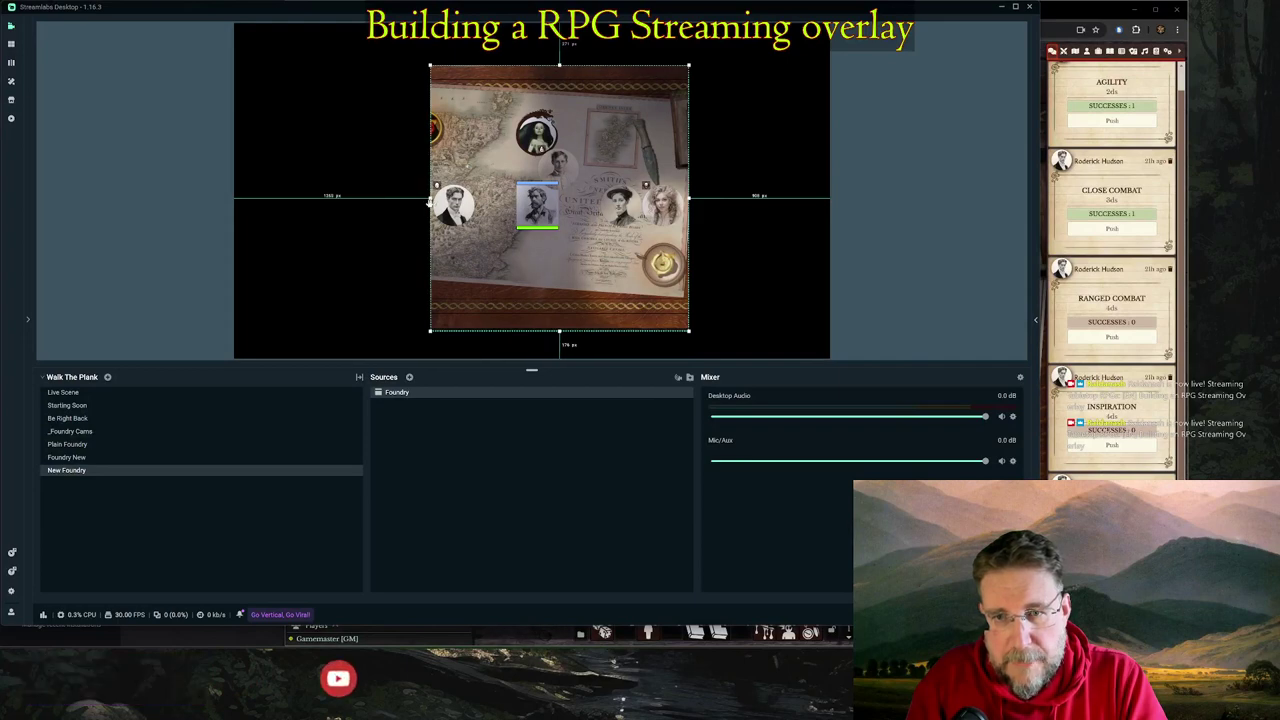
pyautogui.moveTo(544, 208); pyautogui.dragTo(528, 208)
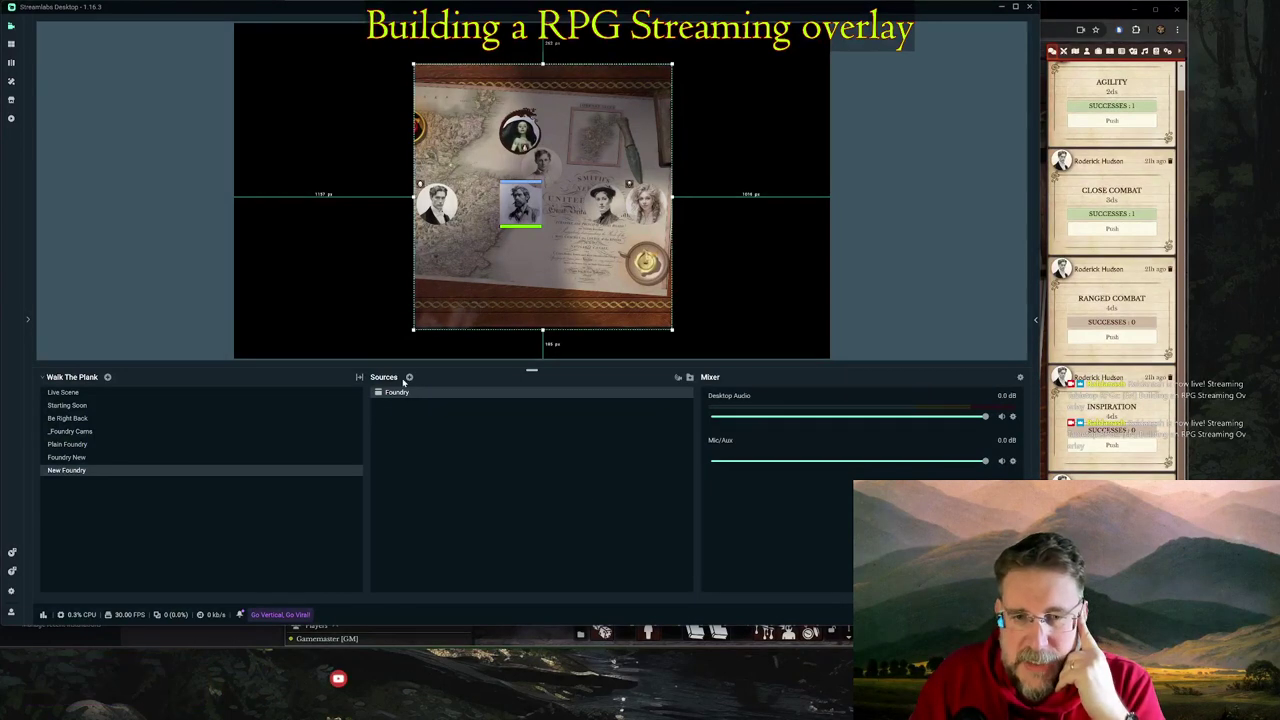
# - Copy the Foundry source, paste it as a reference in the same scene, and move the copy left of the original
pyautogui.moveTo(397, 394)
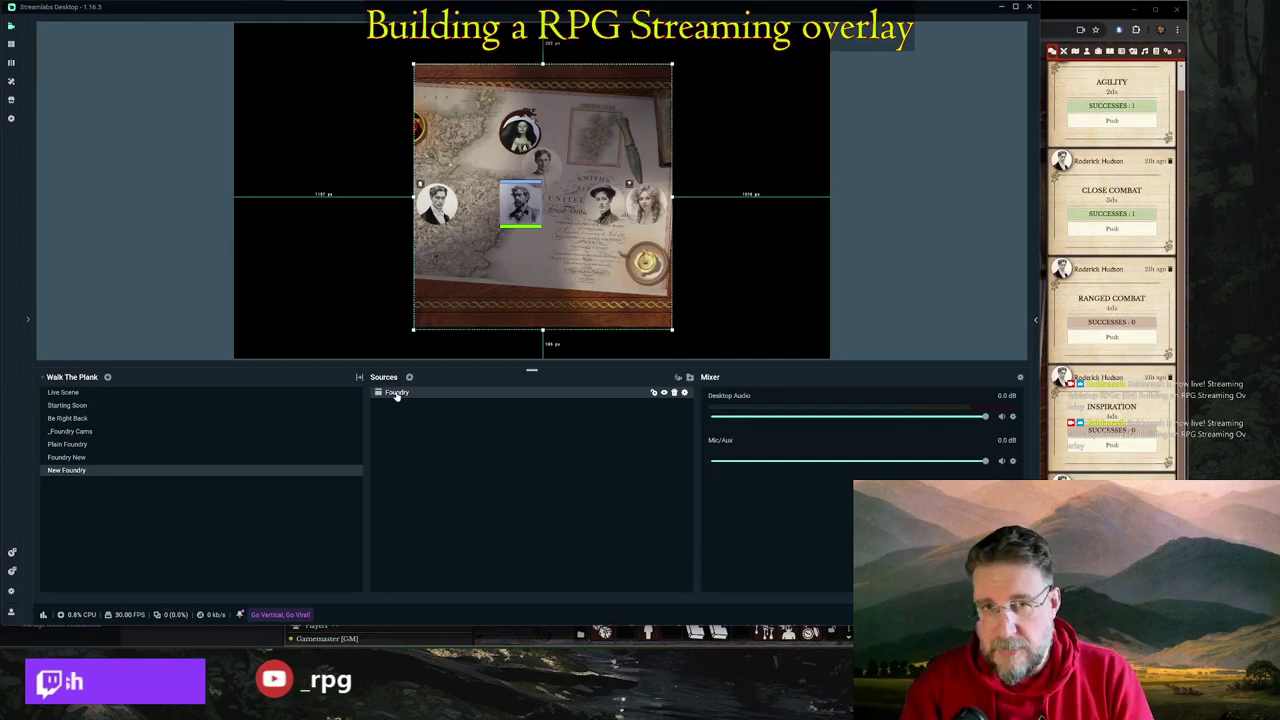
pyautogui.rightClick(397, 394)
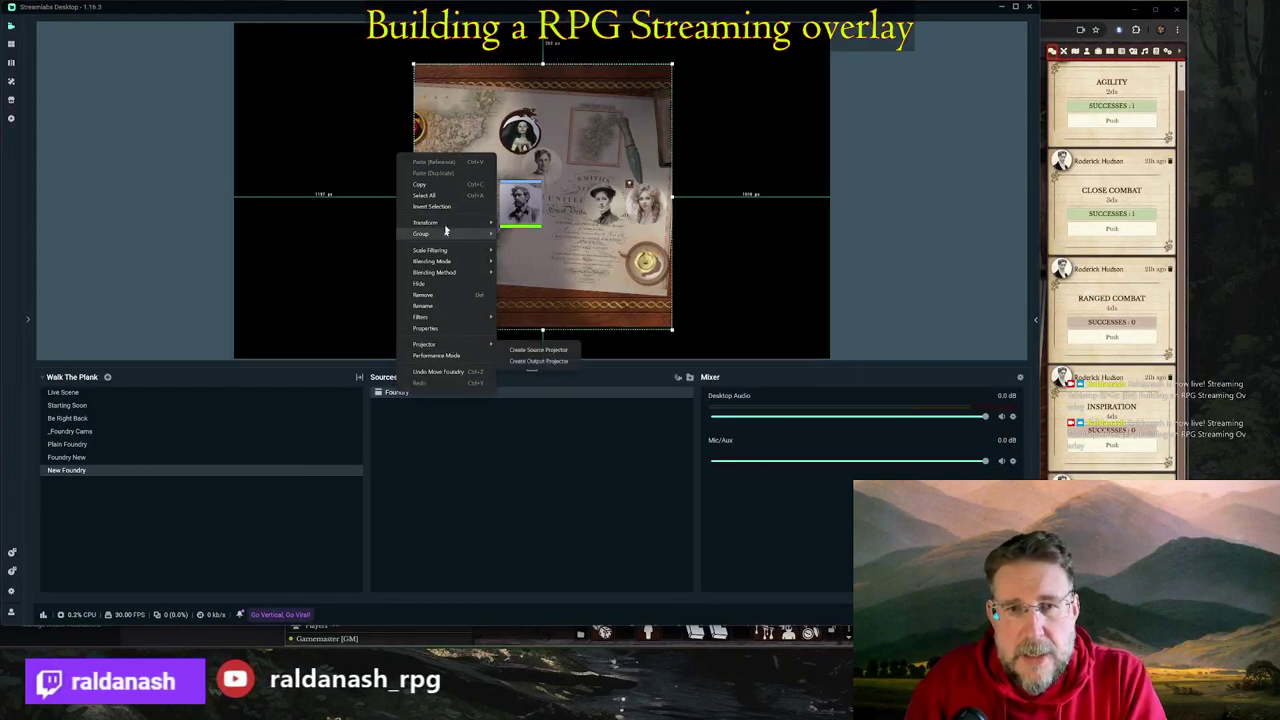
pyautogui.click(444, 183)
pyautogui.rightClick(445, 464)
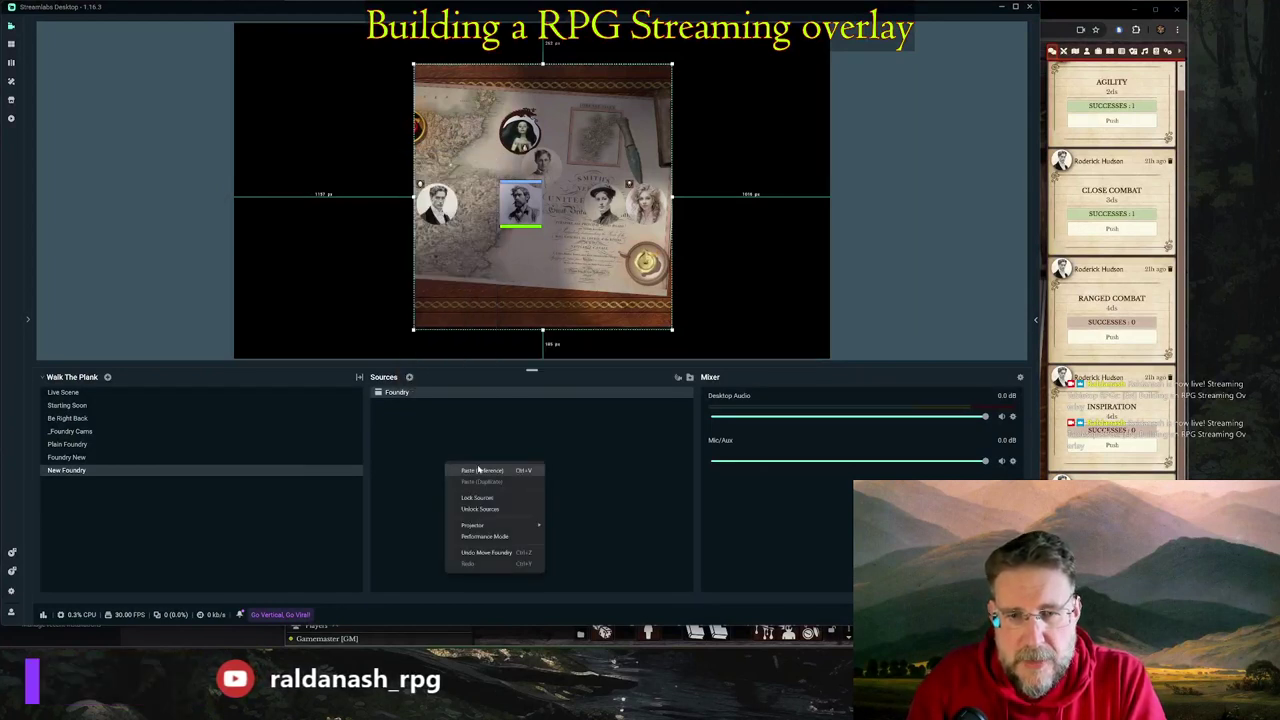
pyautogui.click(486, 468)
pyautogui.moveTo(464, 256)
pyautogui.mouseDown()
pyautogui.moveTo(488, 262)
pyautogui.moveTo(477, 264)
pyautogui.mouseUp()
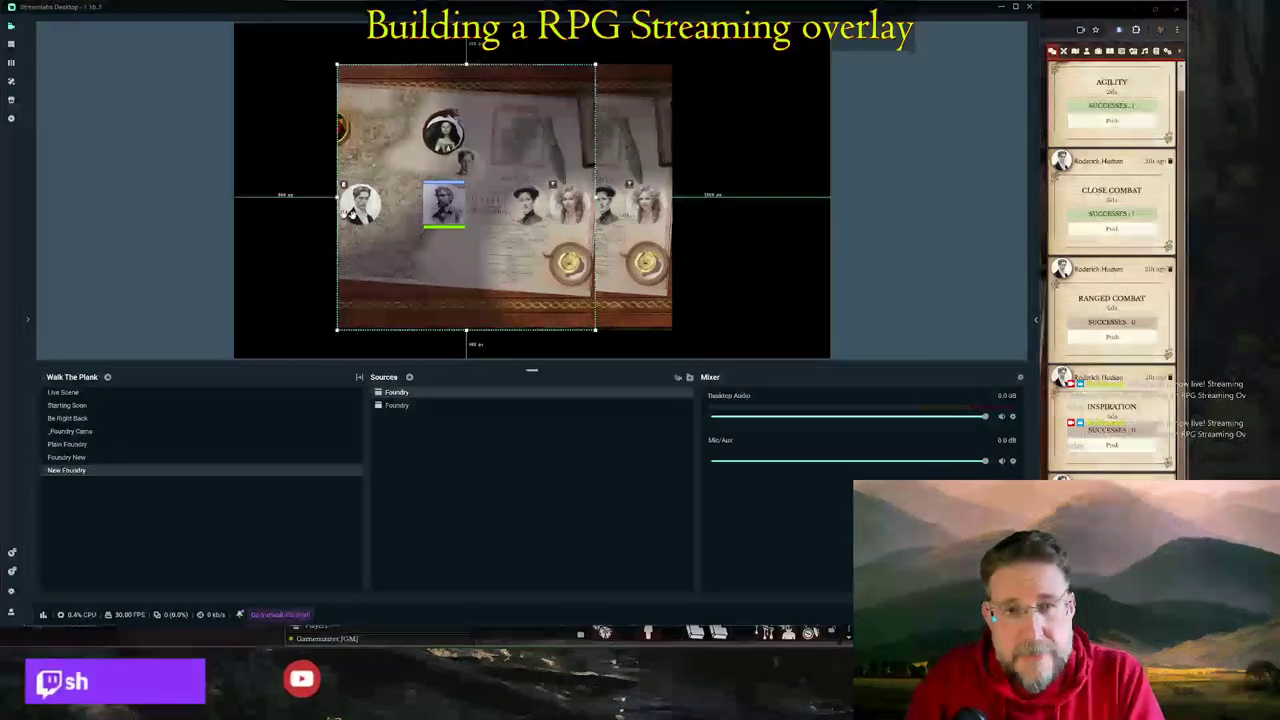
# - Crop the copied Foundry capture to the webcam tile and place it in the canvas's upper-left corner
pyautogui.moveTo(334, 196); pyautogui.dragTo(245, 197)
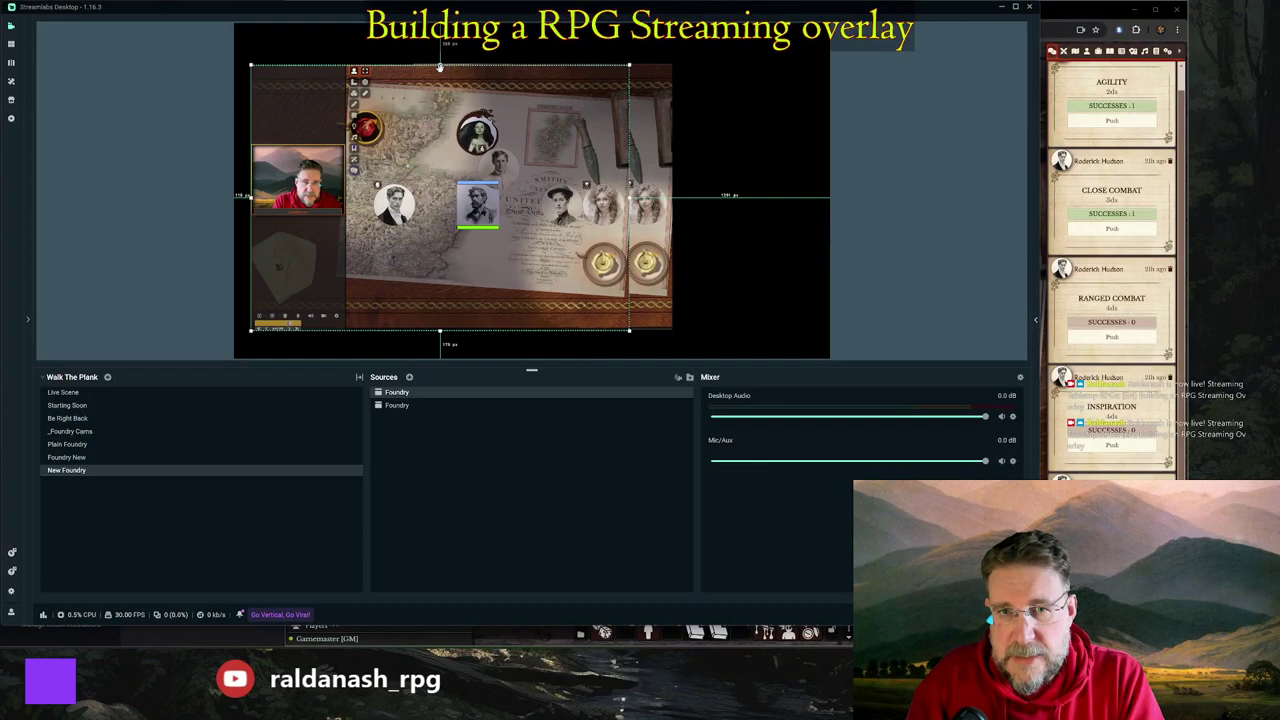
pyautogui.moveTo(440, 67); pyautogui.dragTo(402, 144)
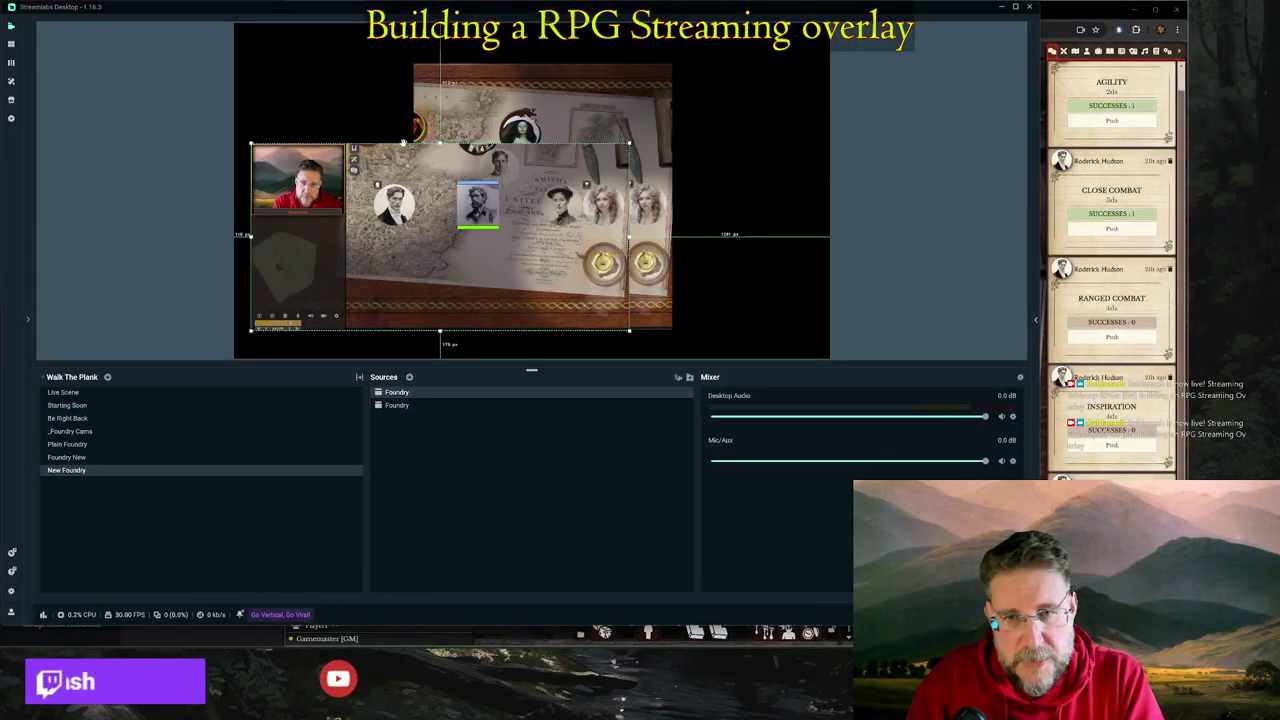
pyautogui.moveTo(629, 236); pyautogui.dragTo(344, 236)
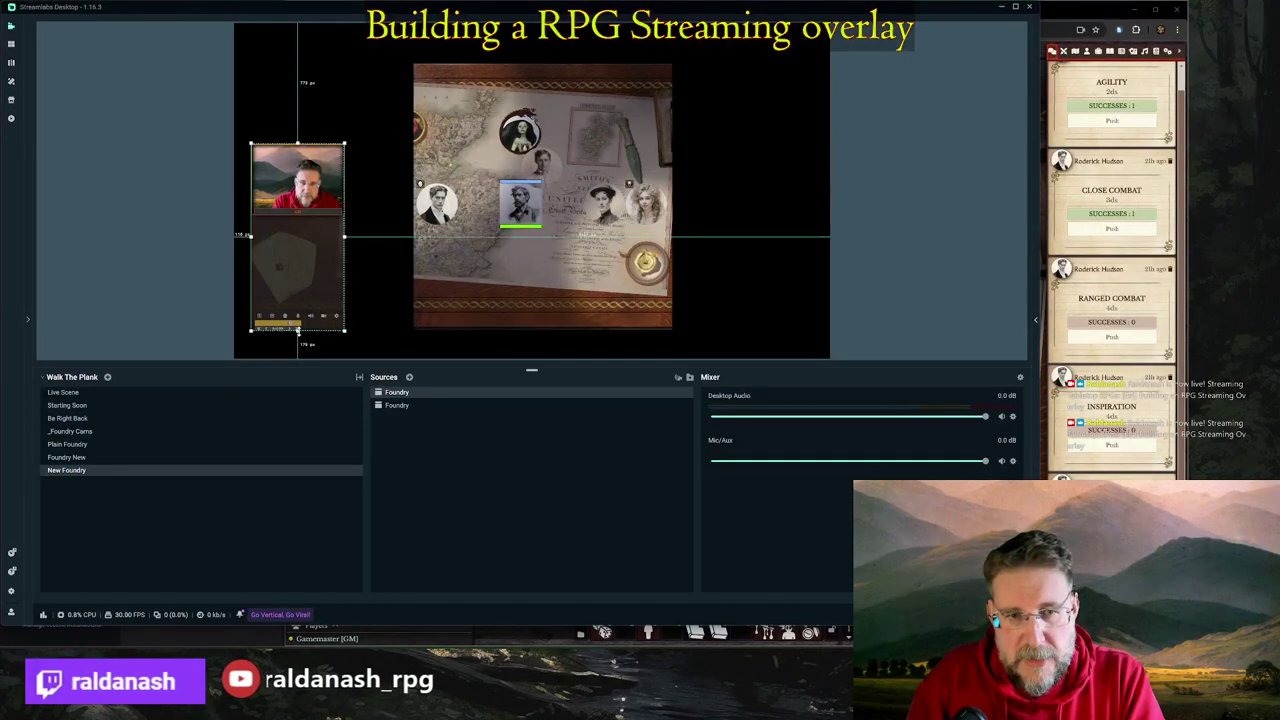
pyautogui.moveTo(298, 330); pyautogui.dragTo(249, 177)
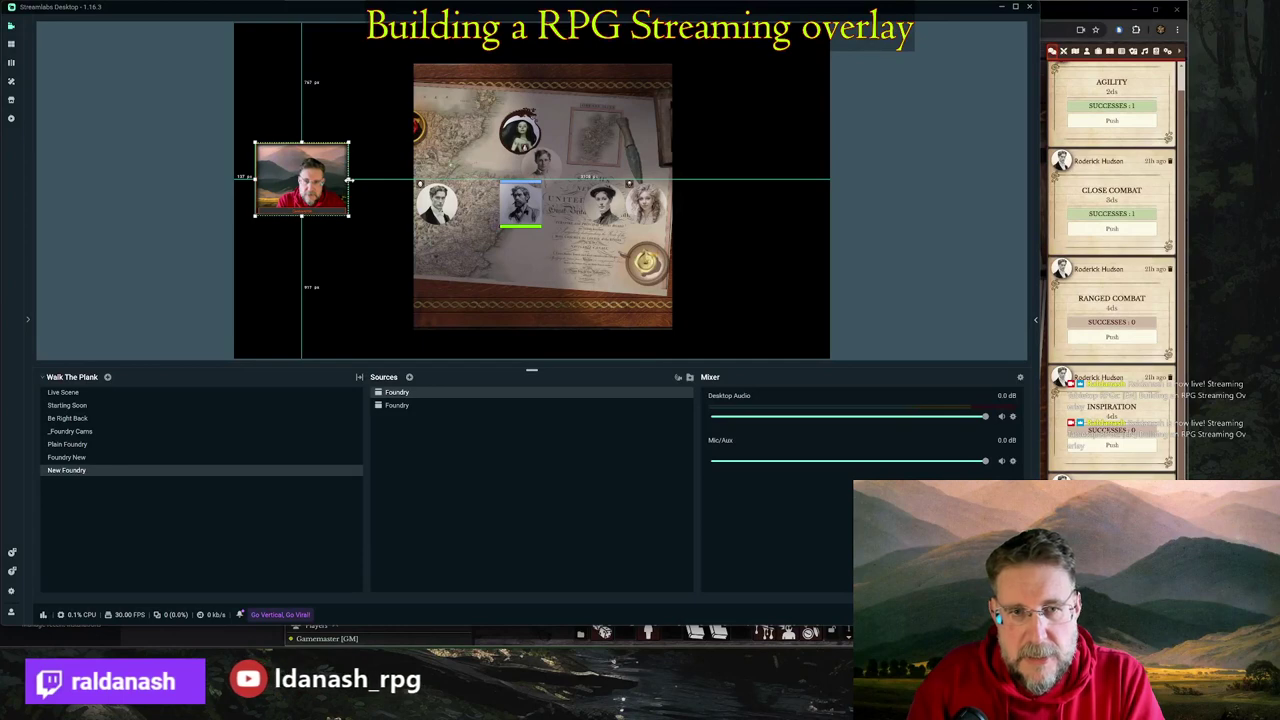
pyautogui.moveTo(336, 179); pyautogui.dragTo(331, 93)
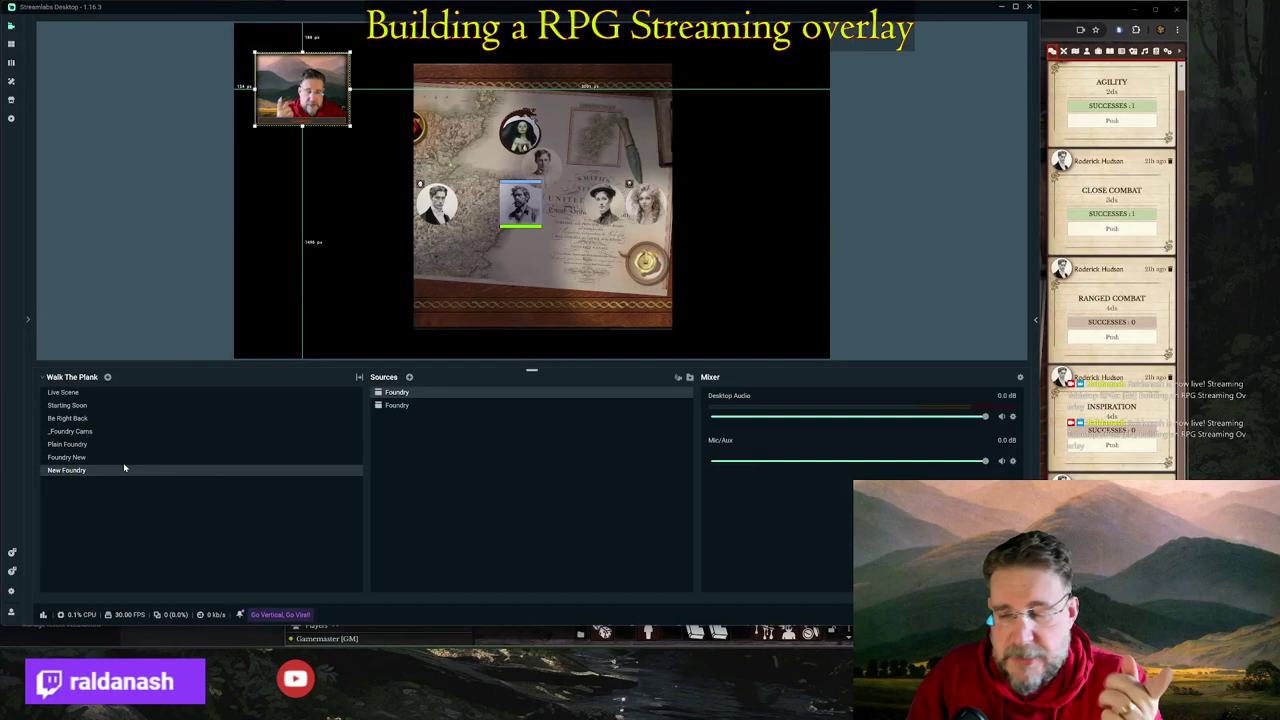
# - Check the _Foundry Cams scene and remove the cropped webcam copy of Foundry from the New Foundry scene
pyautogui.click(75, 431)
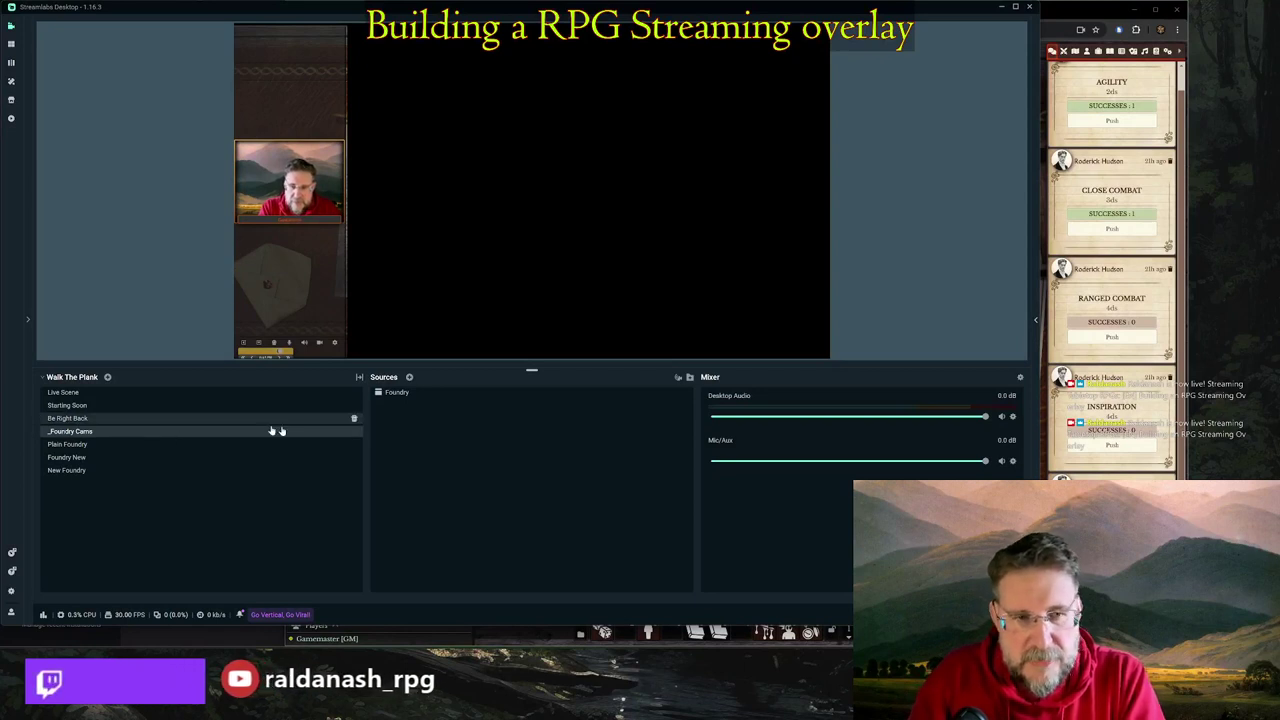
pyautogui.click(100, 471)
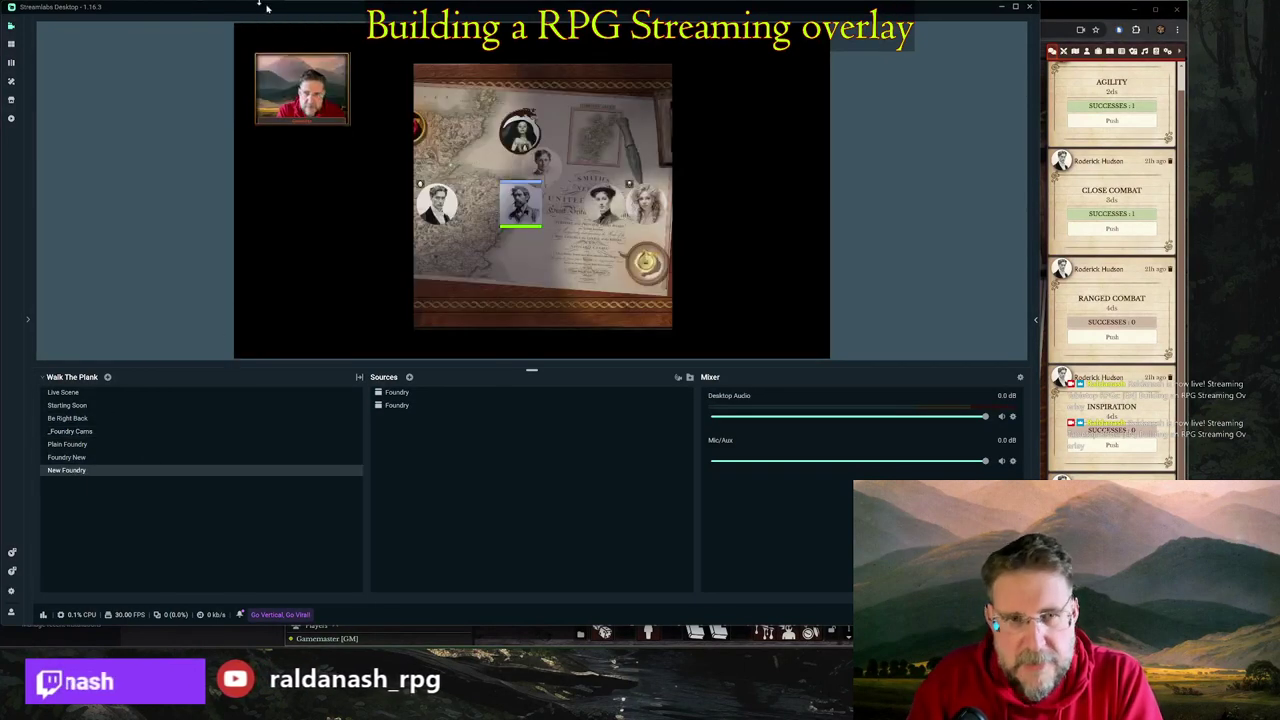
pyautogui.click(310, 95)
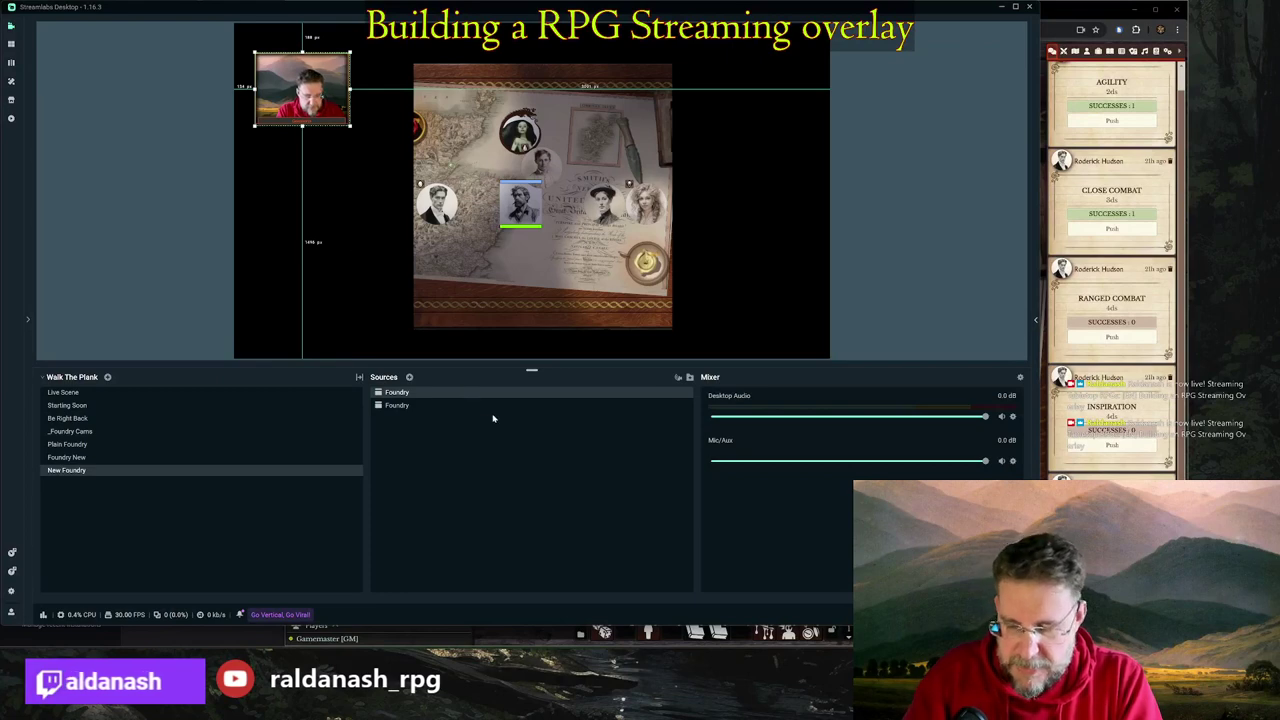
pyautogui.press('Delete')
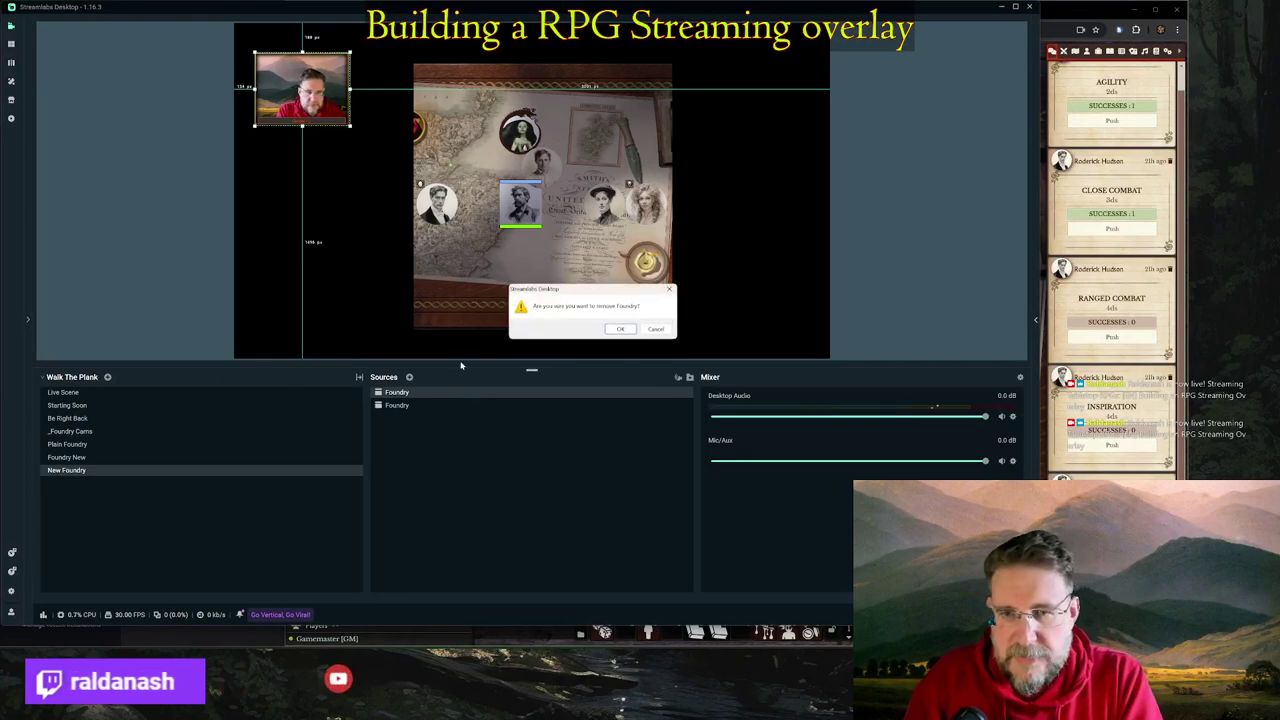
pyautogui.click(622, 329)
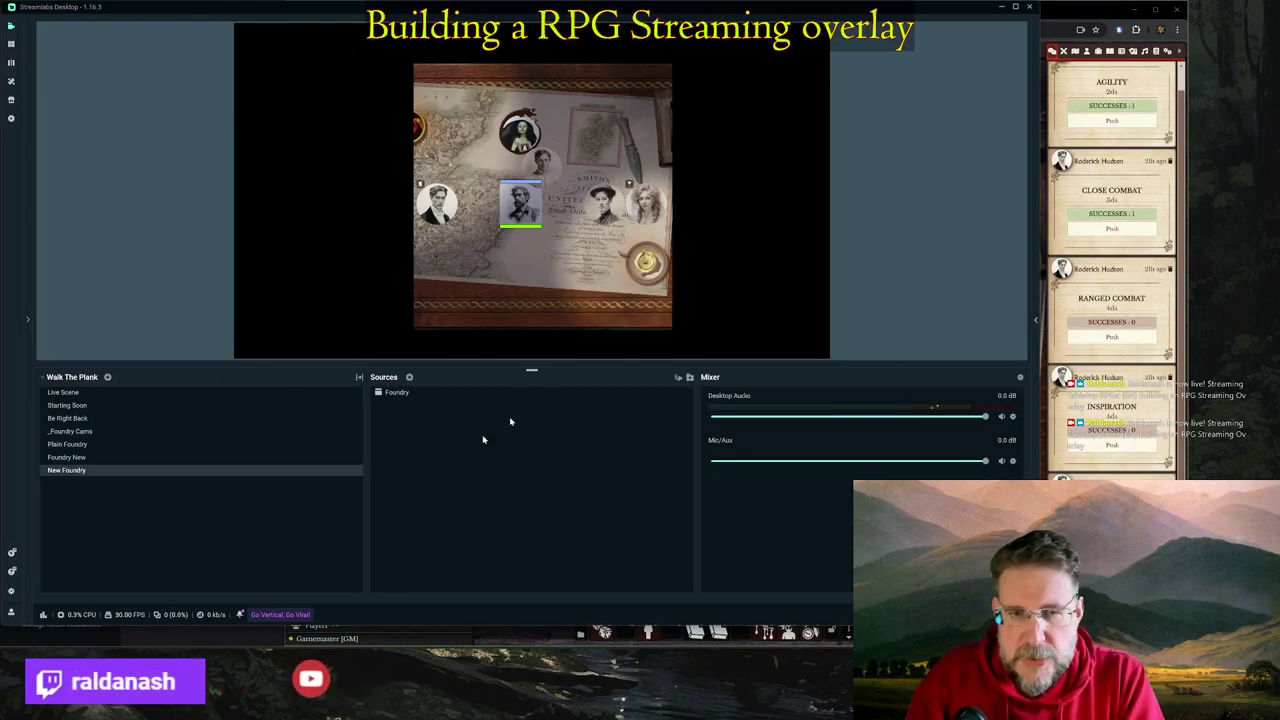
# - Add the existing _Foundry Cams scene as a source in the New Foundry scene
pyautogui.click(409, 377)
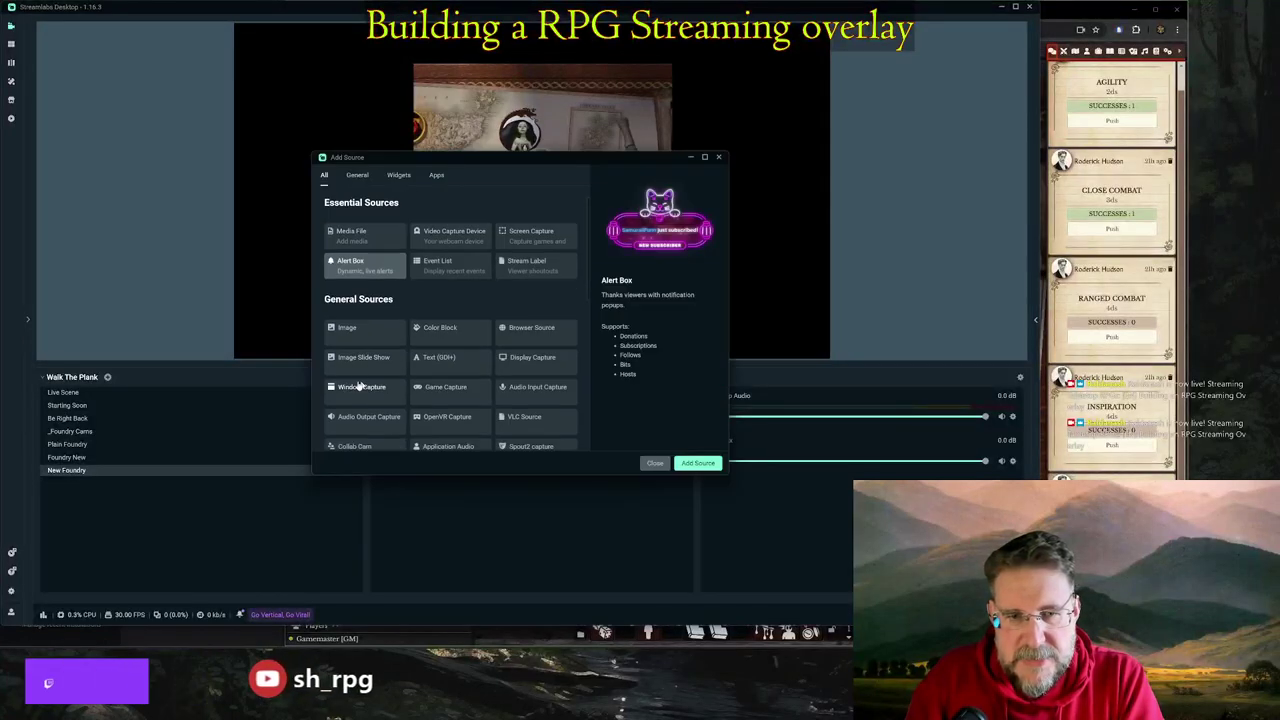
pyautogui.scroll(-5, 350, 385)
pyautogui.click(341, 268)
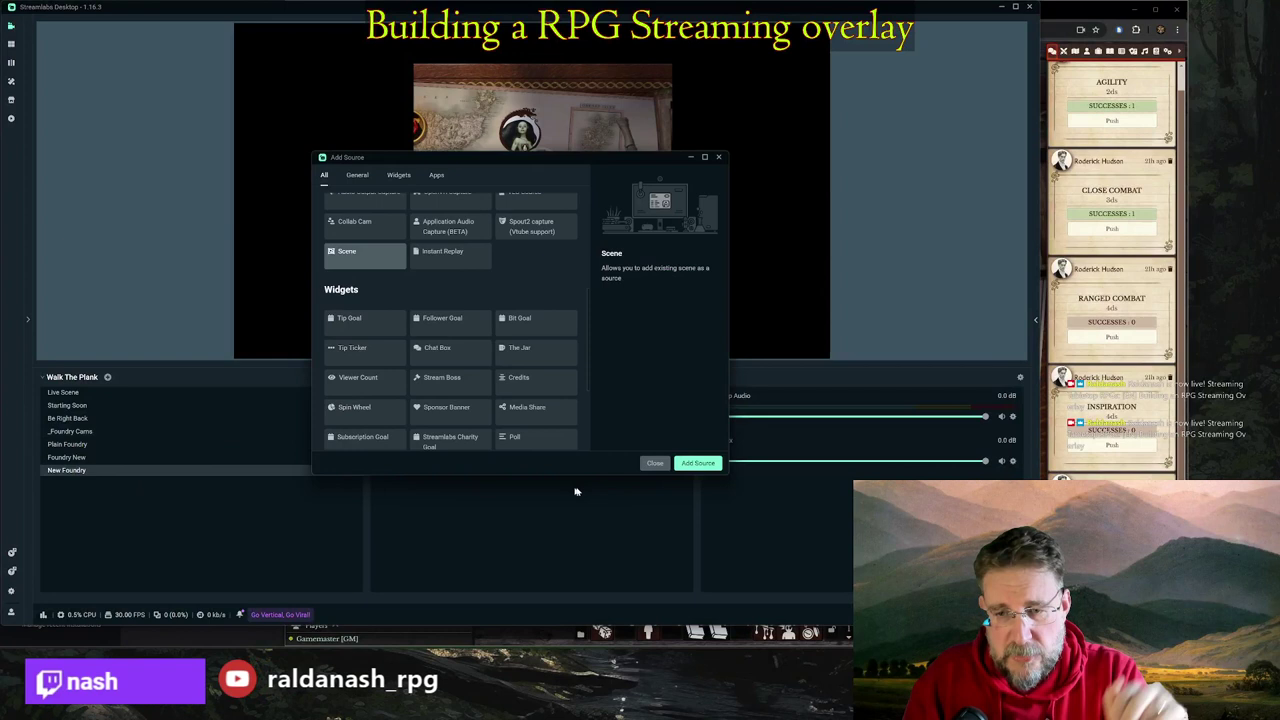
pyautogui.click(699, 463)
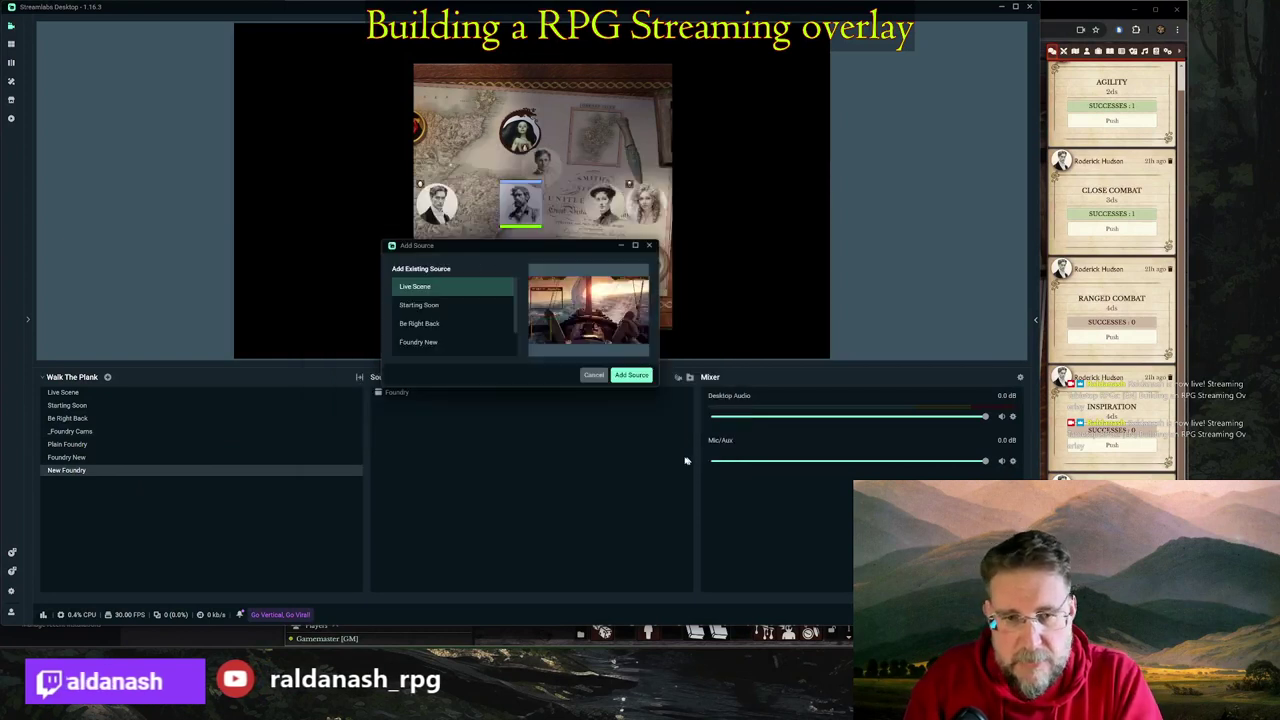
pyautogui.scroll(-1, 461, 313)
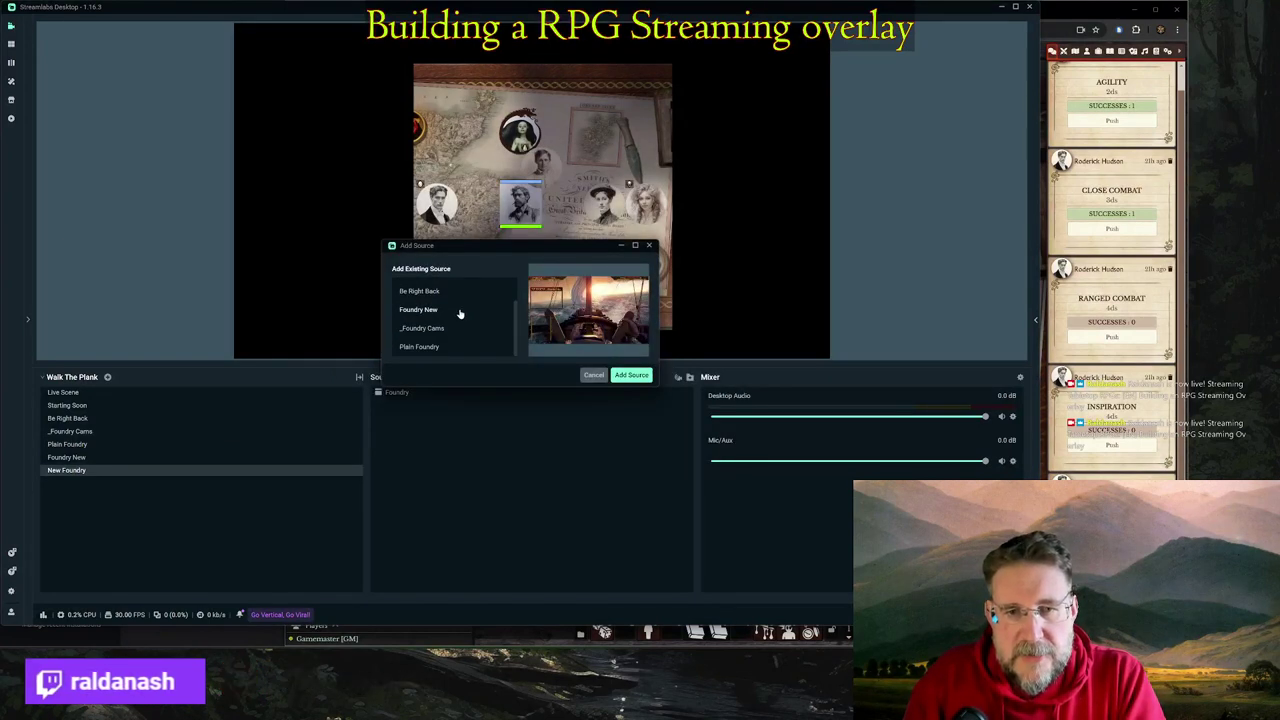
pyautogui.click(418, 329)
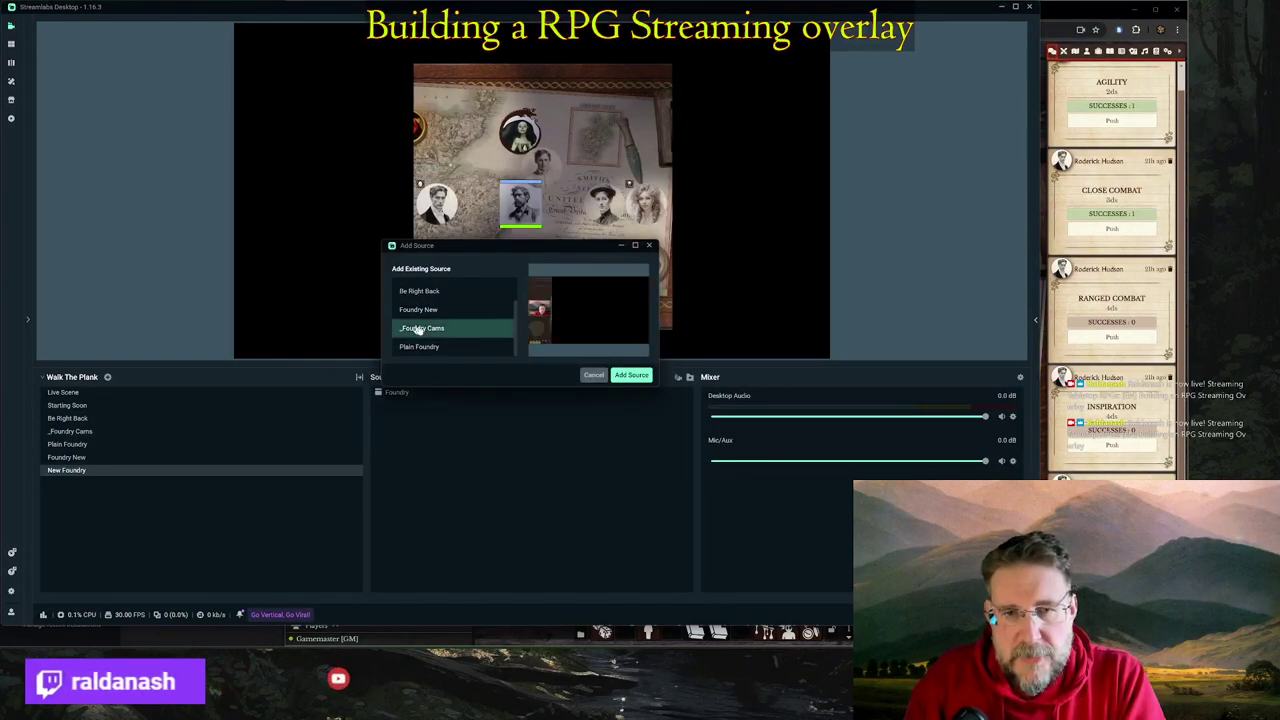
pyautogui.click(631, 375)
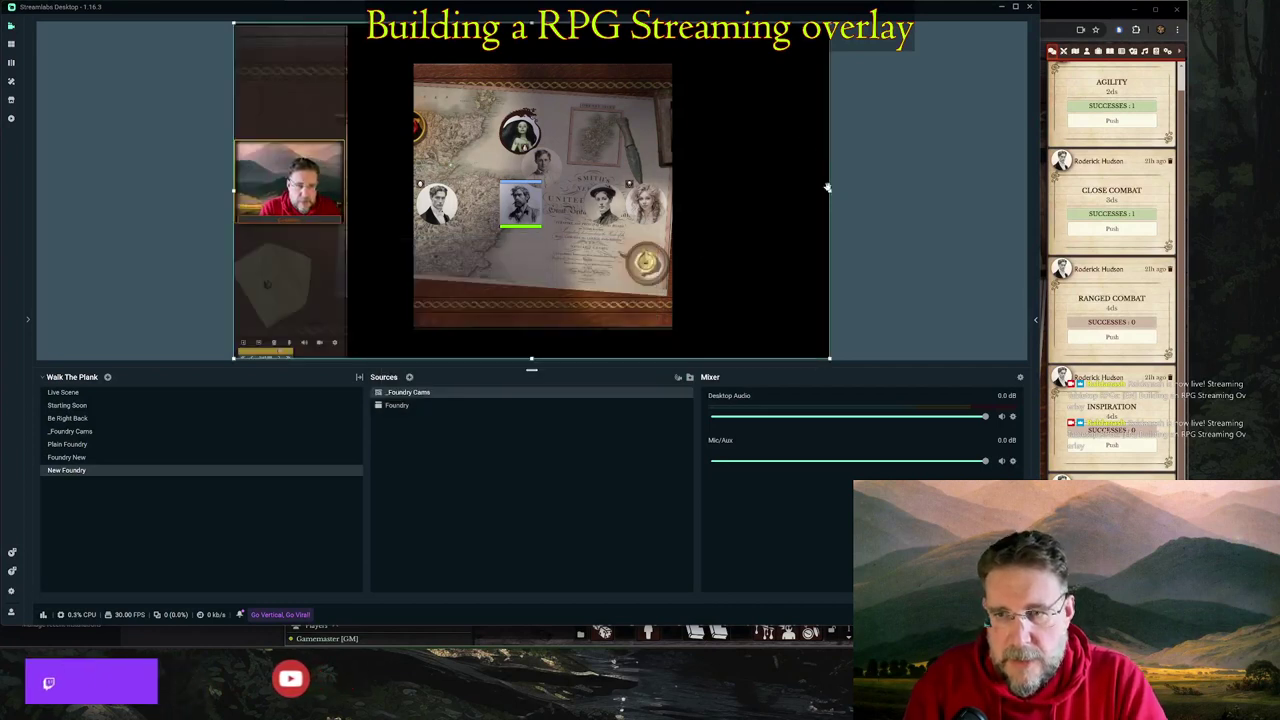
# - Crop the _Foundry Cams source on the right, top and bottom to the webcam tile and place it near the canvas's upper-left corner
pyautogui.moveTo(830, 190); pyautogui.dragTo(346, 183)
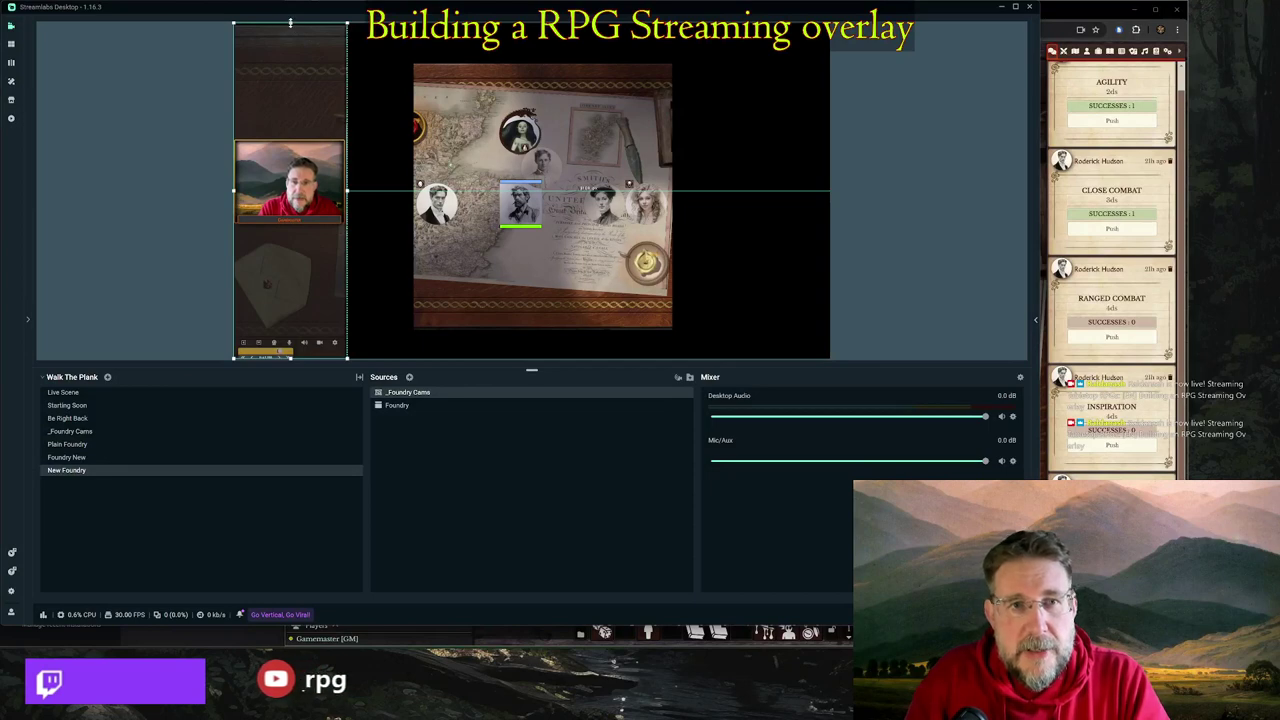
pyautogui.moveTo(290, 22); pyautogui.dragTo(270, 140)
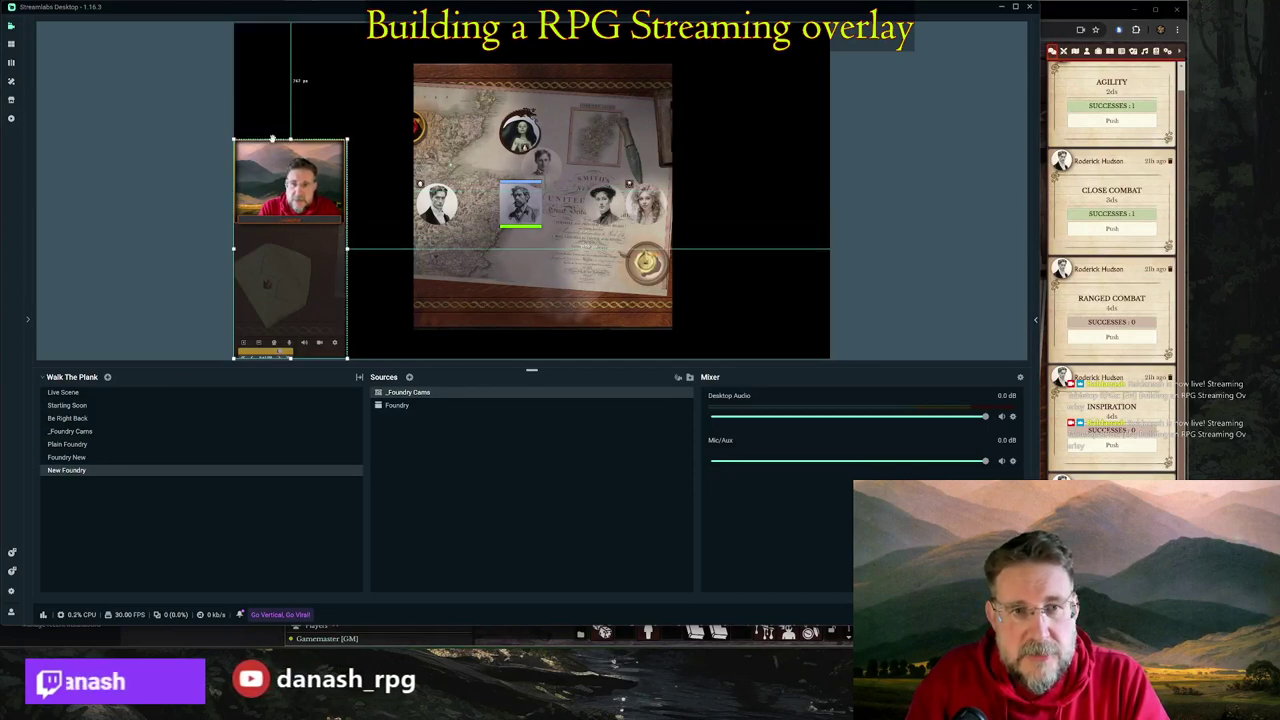
pyautogui.moveTo(291, 360); pyautogui.dragTo(316, 225)
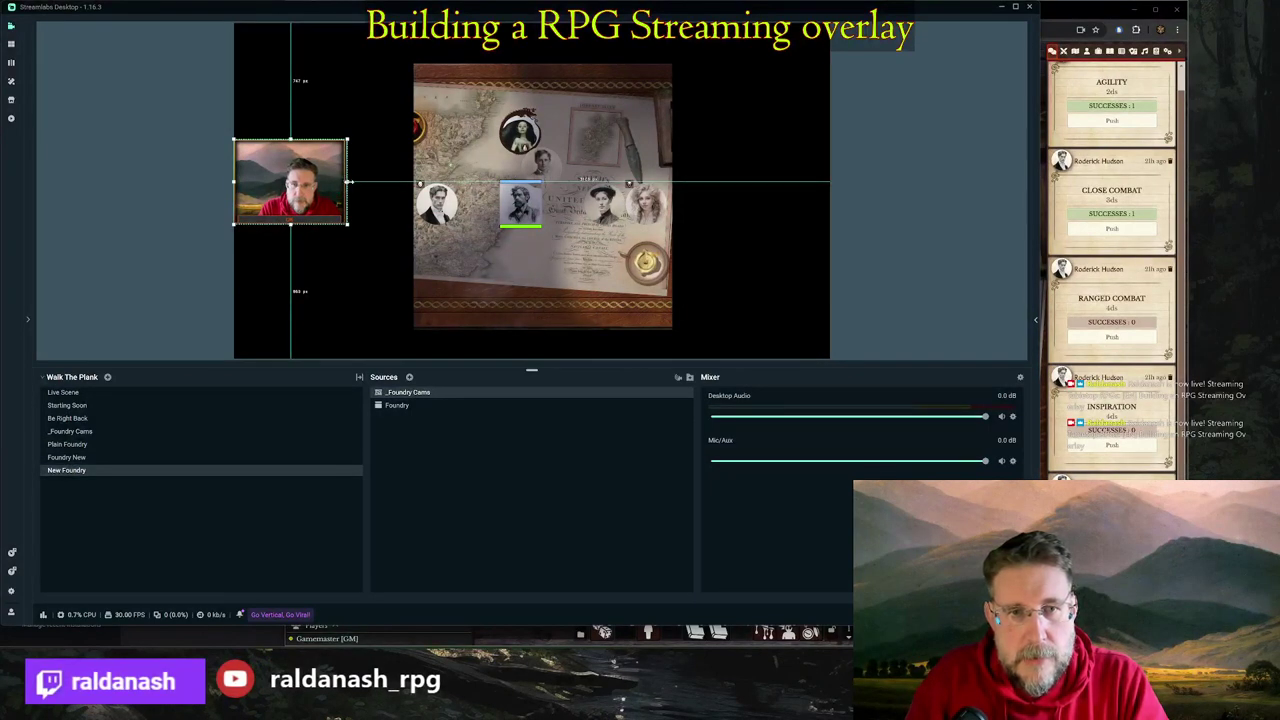
pyautogui.moveTo(348, 182); pyautogui.dragTo(319, 101)
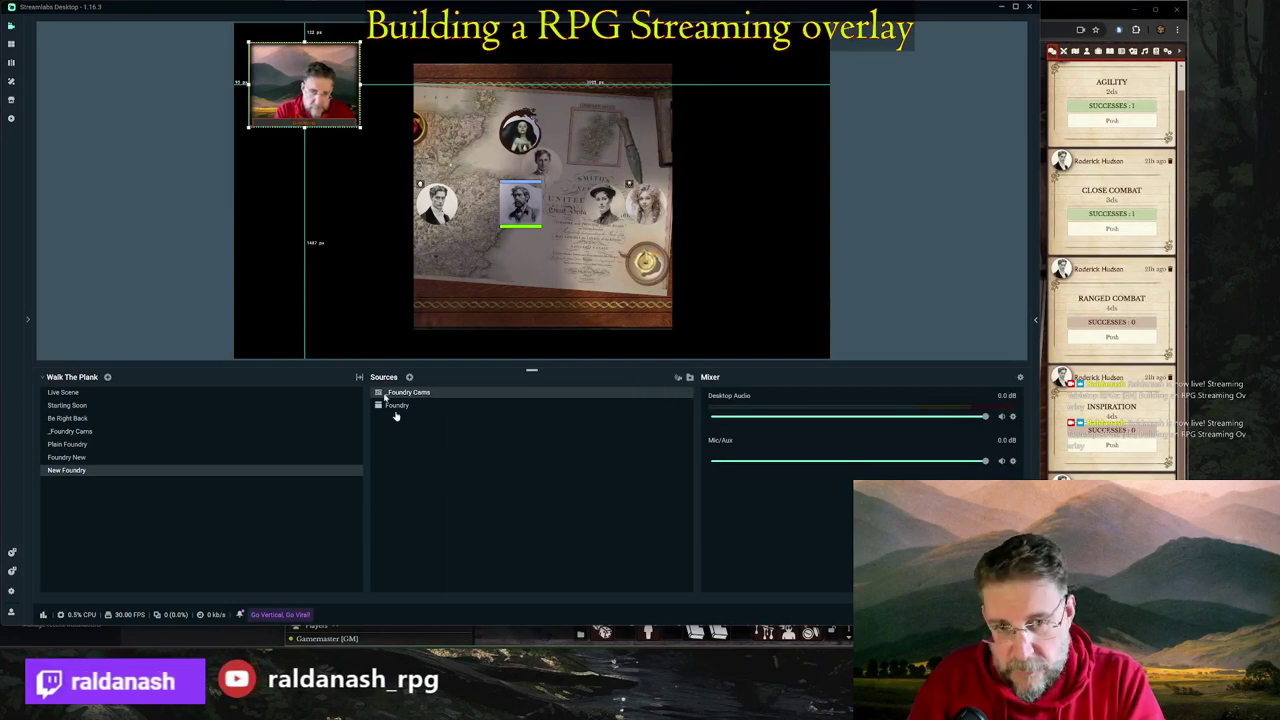
# - Paste three copies of the webcam source, stacking three tiles right of the map, and enlarge the remaining tile left of it
pyautogui.hotkey('ctrl', 'v')
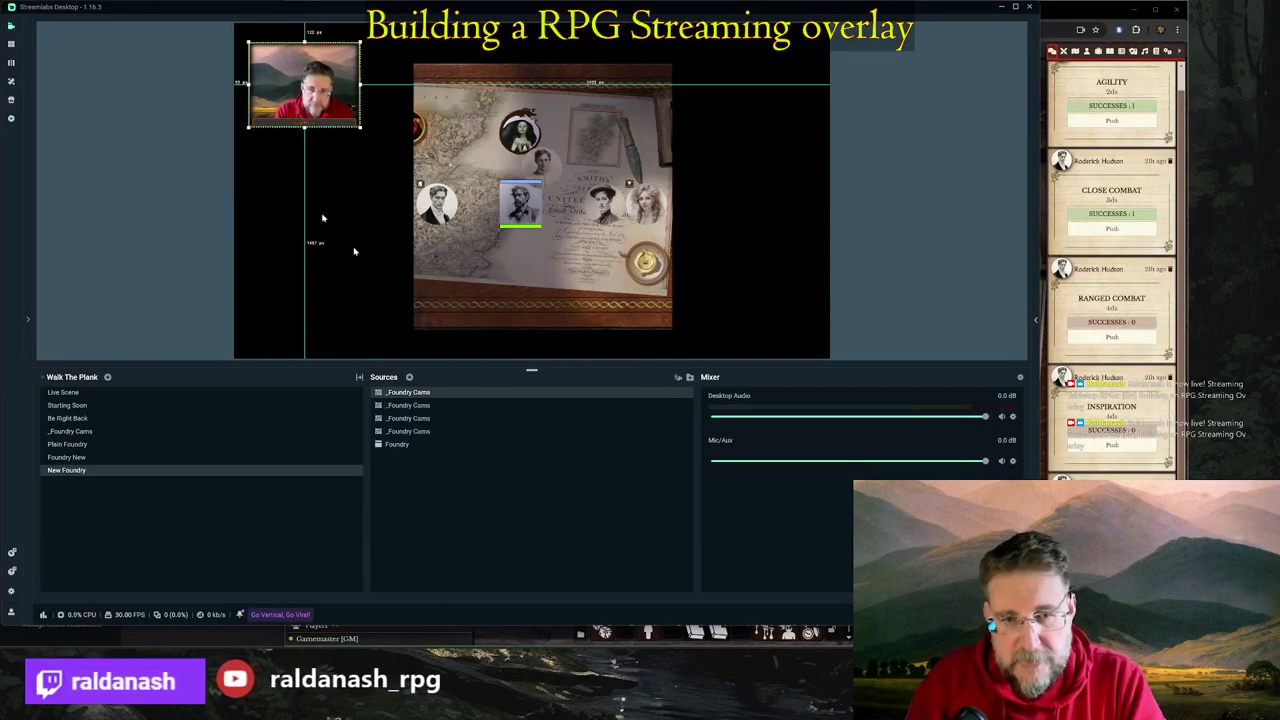
pyautogui.moveTo(298, 95); pyautogui.dragTo(299, 186)
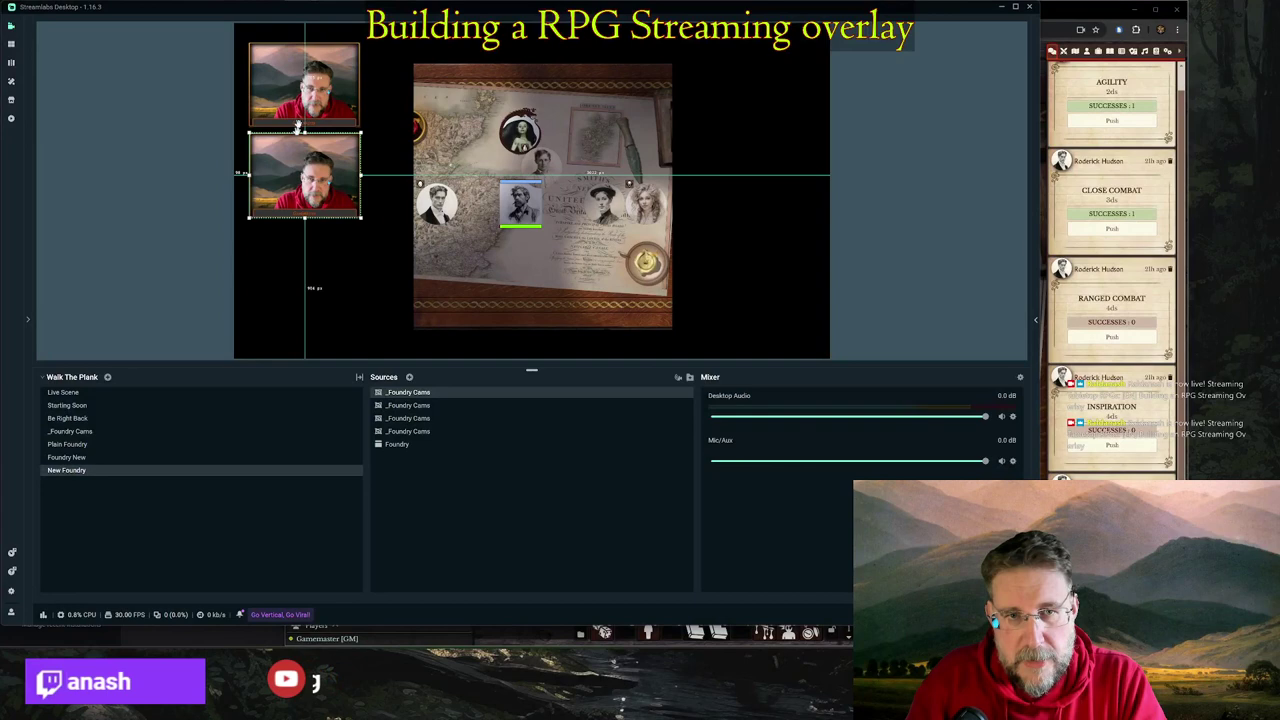
pyautogui.click(294, 95)
pyautogui.moveTo(292, 93); pyautogui.dragTo(742, 89)
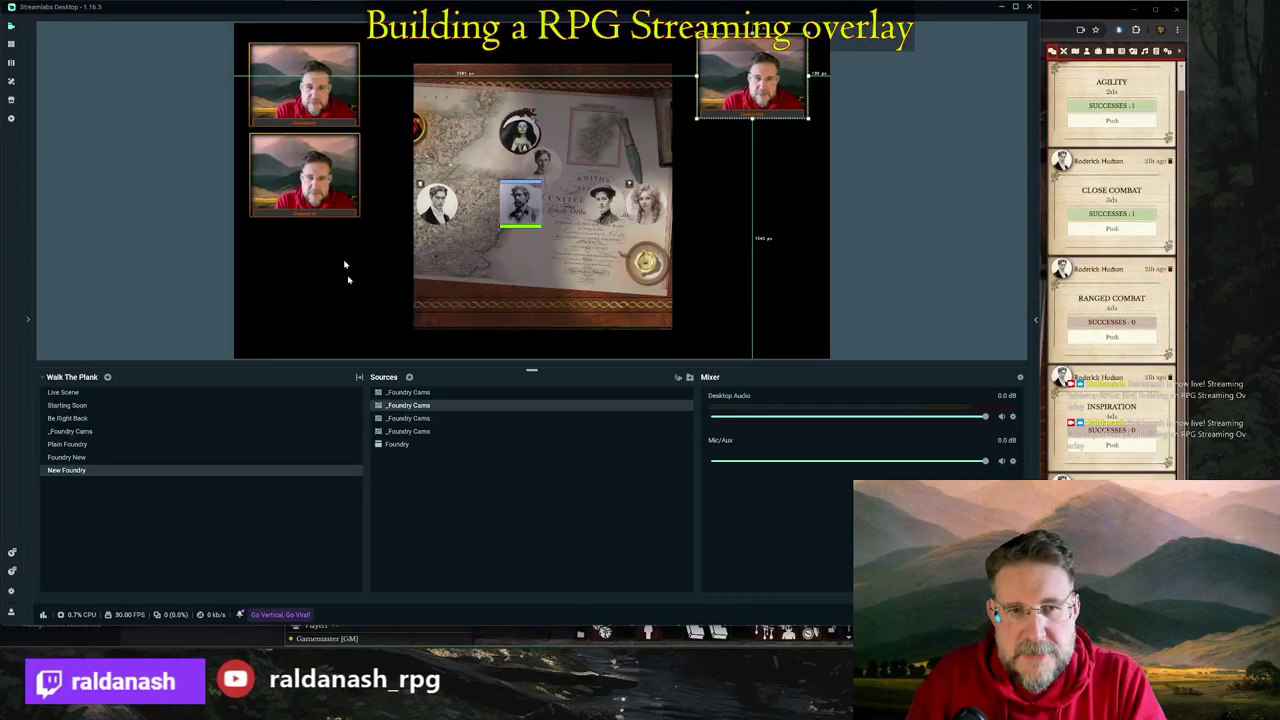
pyautogui.moveTo(299, 85); pyautogui.dragTo(749, 171)
pyautogui.moveTo(337, 192); pyautogui.dragTo(762, 275)
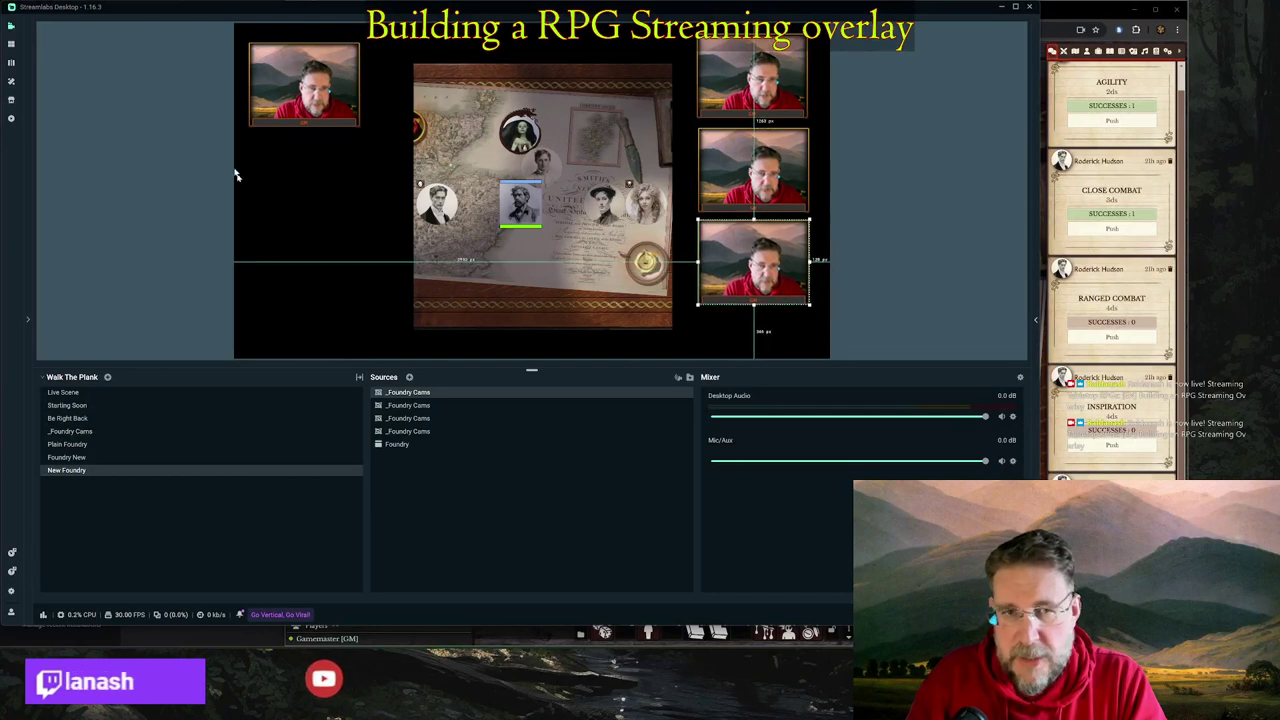
pyautogui.moveTo(300, 85); pyautogui.dragTo(301, 85)
pyautogui.moveTo(362, 128); pyautogui.dragTo(401, 156)
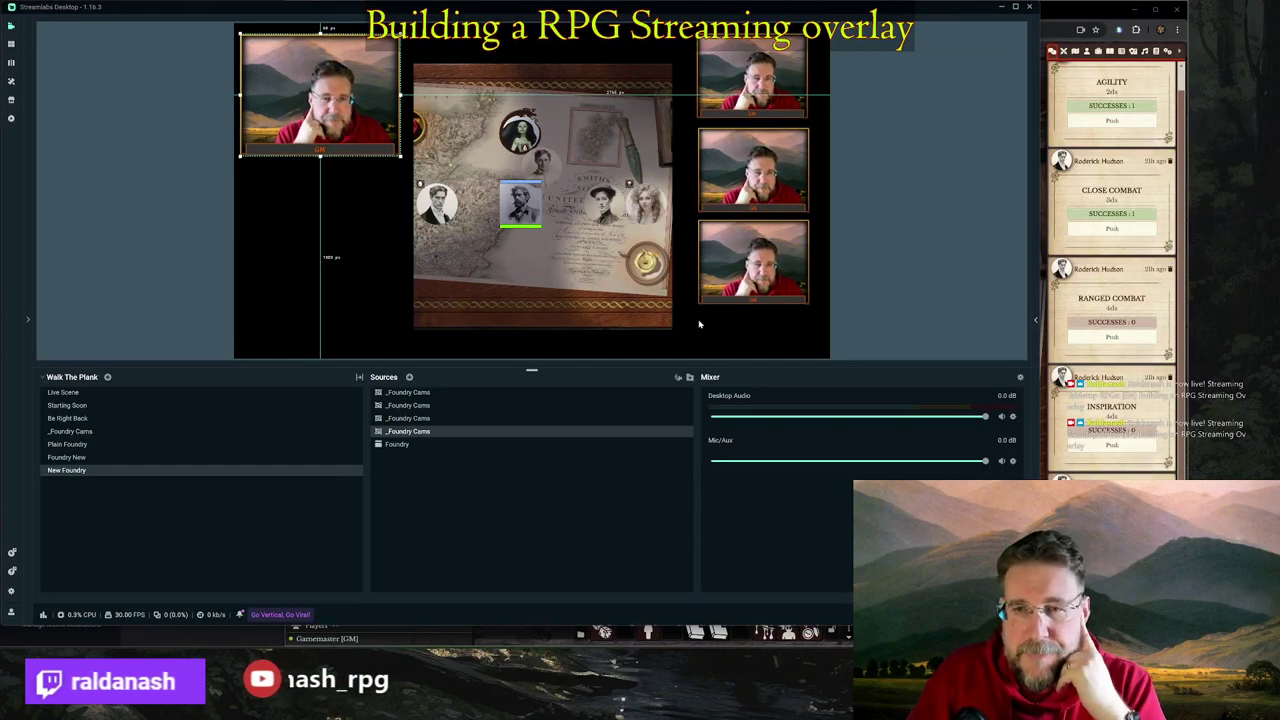
# - Align the three webcam tiles right of the map into a tight column with small, even gaps
pyautogui.click(738, 67)
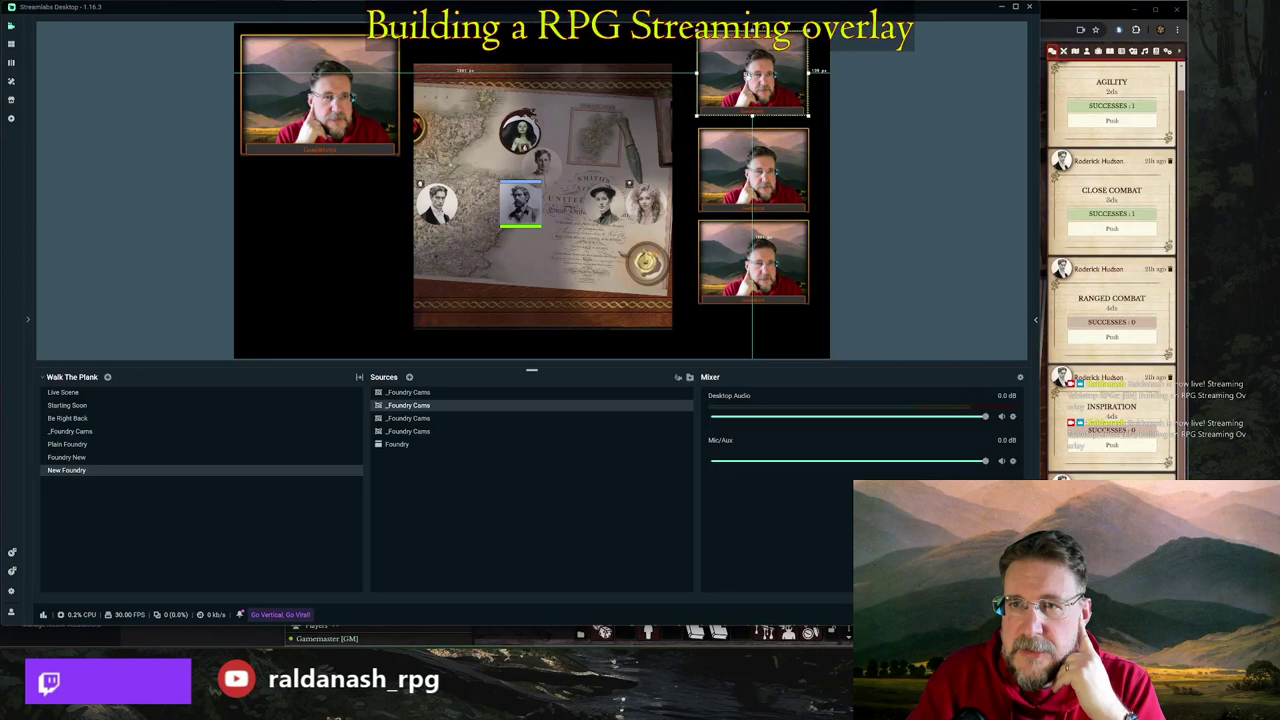
pyautogui.click(781, 181)
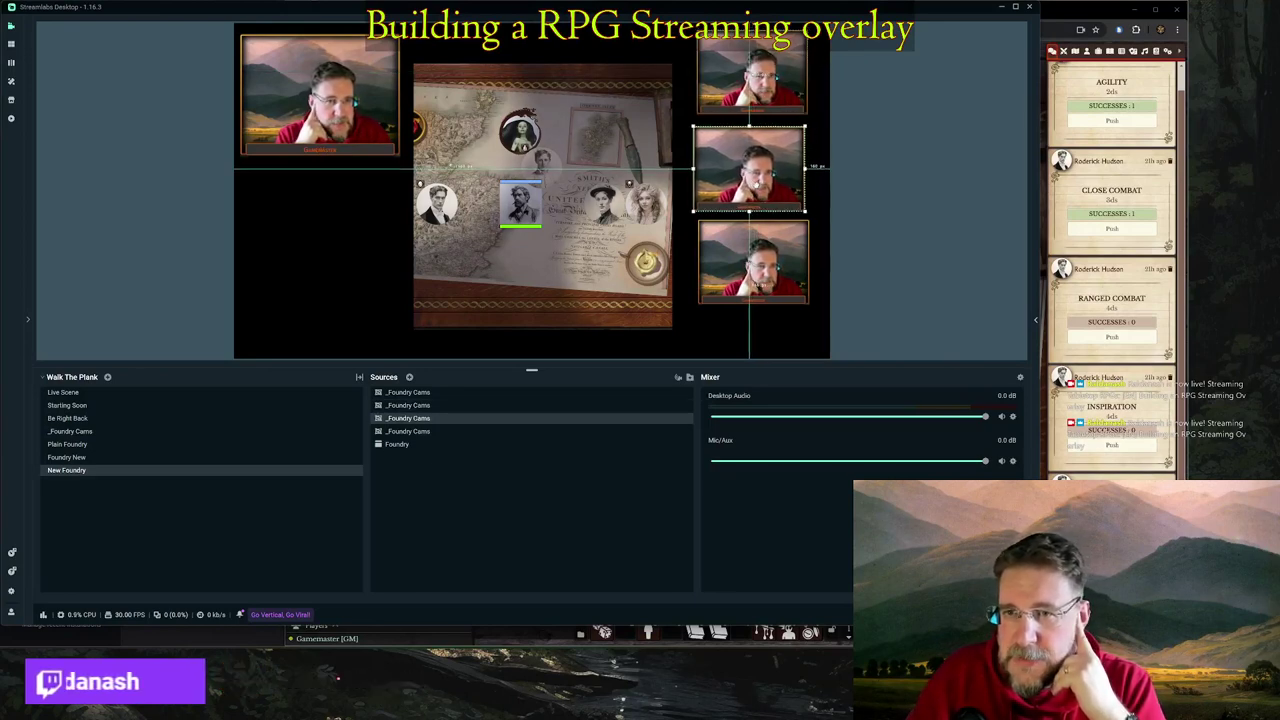
pyautogui.press('Up')
pyautogui.press('Up')
pyautogui.press('Up')
pyautogui.press('Up')
pyautogui.press('Right')
pyautogui.press('Right')
pyautogui.press('Left')
pyautogui.press('Left')
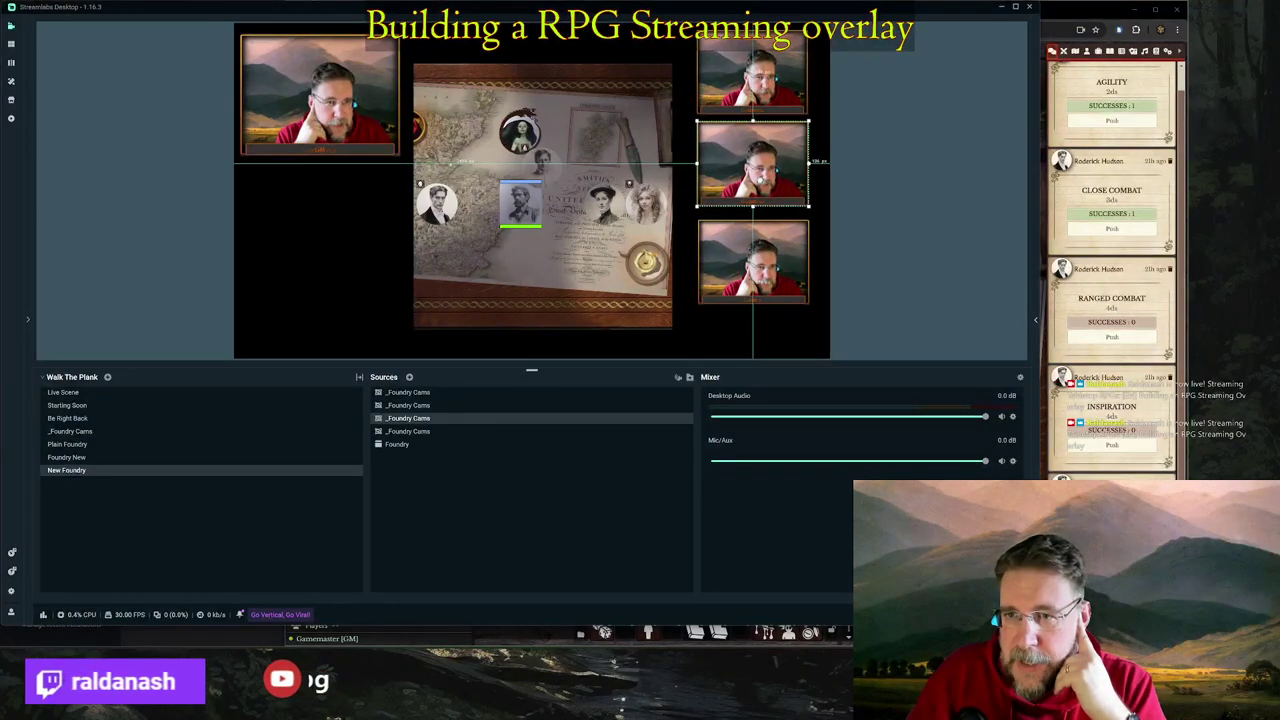
pyautogui.click(770, 263)
pyautogui.moveTo(770, 262); pyautogui.dragTo(771, 257)
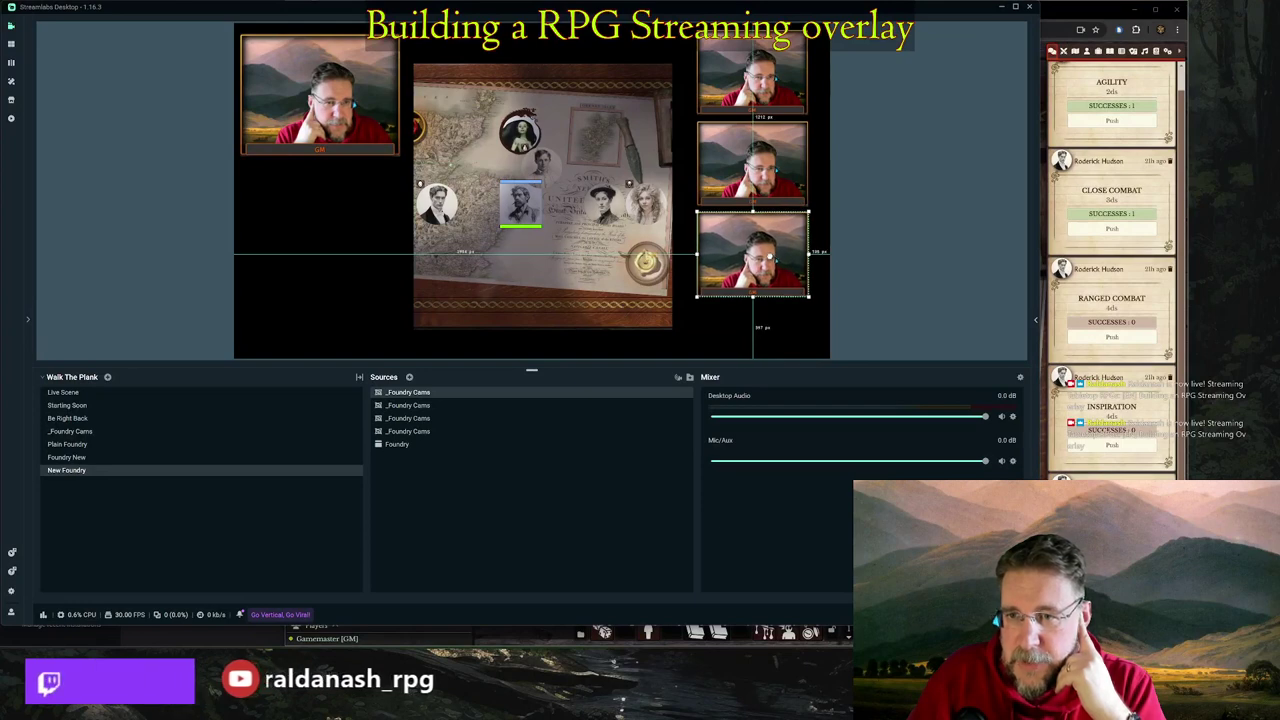
pyautogui.moveTo(770, 258); pyautogui.dragTo(770, 256)
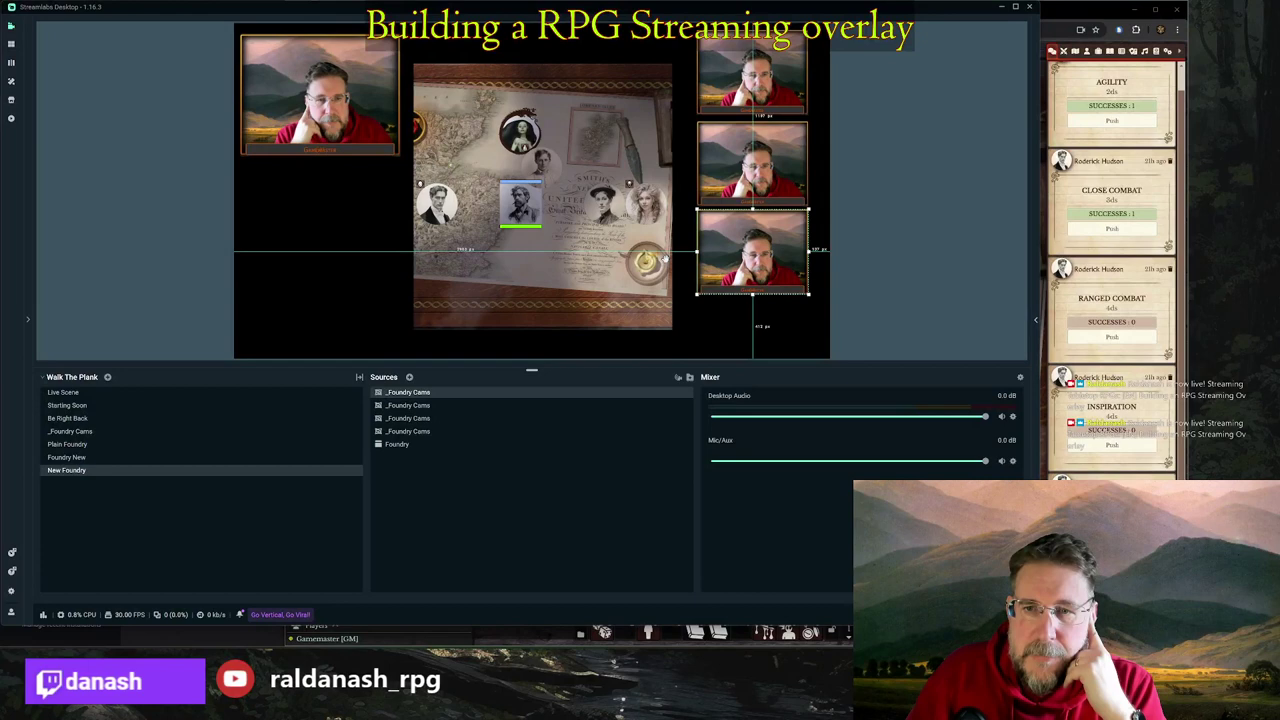
# - Paste a copy of the Foundry map capture, shift it left, and extend its right crop edge to include the chat log
pyautogui.click(648, 298)
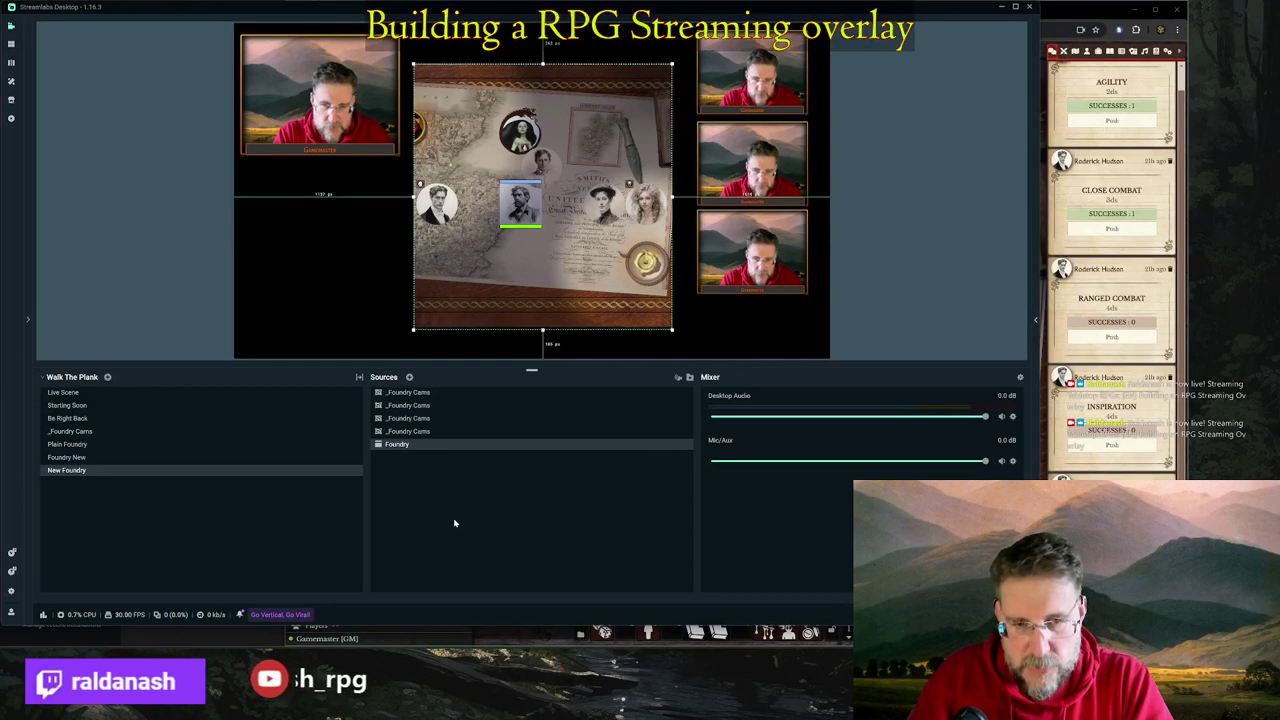
pyautogui.hotkey('ctrl', 'v')
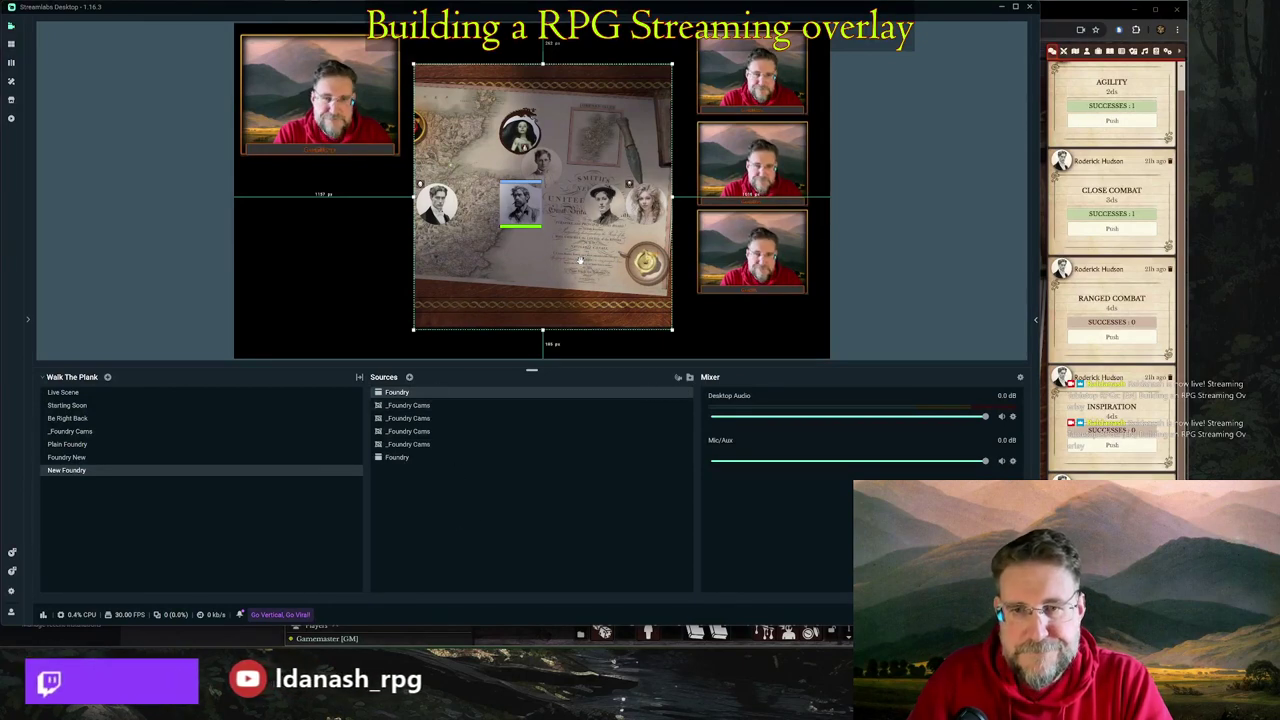
pyautogui.moveTo(580, 261); pyautogui.dragTo(519, 265)
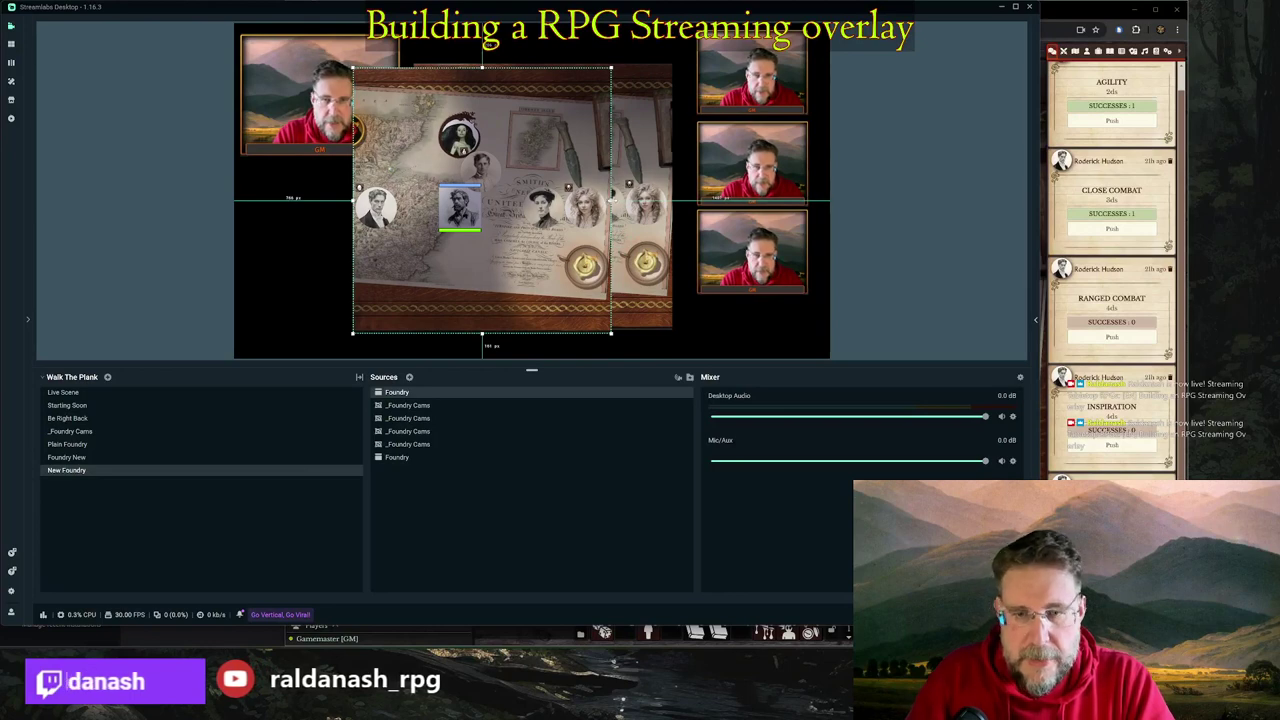
pyautogui.moveTo(612, 200); pyautogui.dragTo(681, 204)
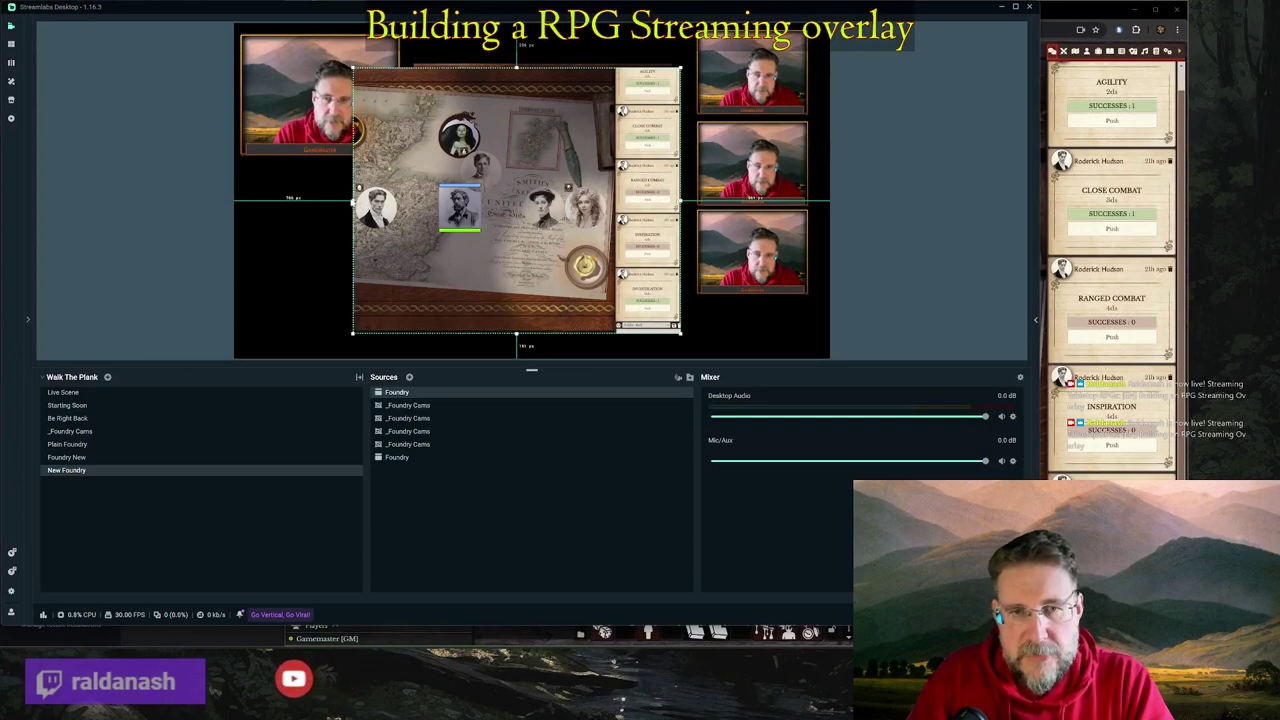
# - Crop the Foundry copy to the lowest chat roll card and place it, enlarged, below the large webcam
pyautogui.moveTo(353, 200); pyautogui.dragTo(614, 200)
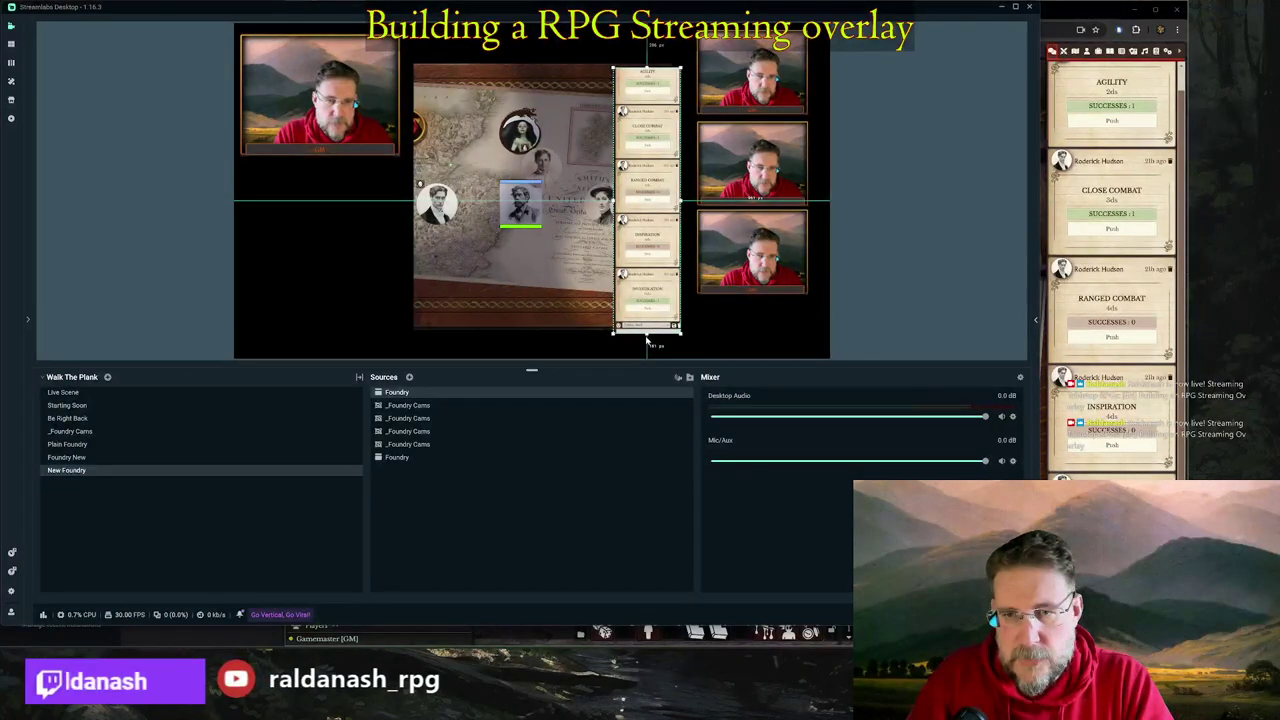
pyautogui.moveTo(647, 331); pyautogui.dragTo(641, 323)
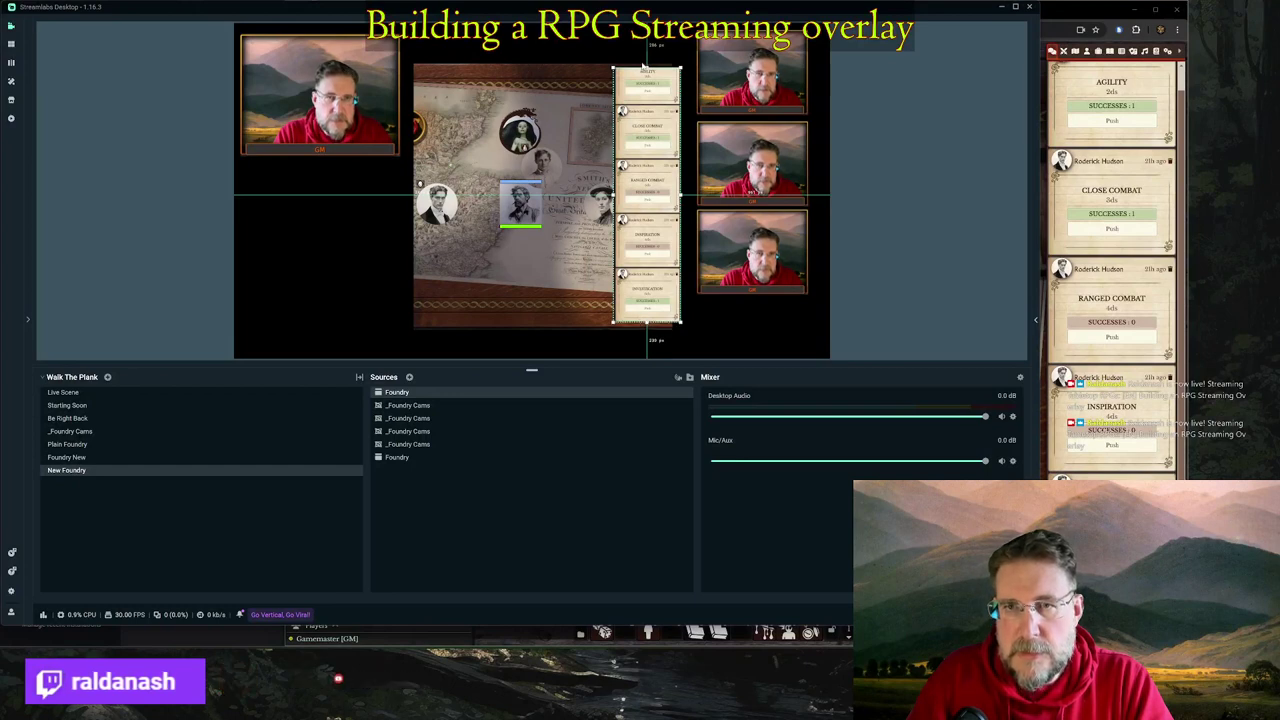
pyautogui.moveTo(647, 65); pyautogui.dragTo(647, 267)
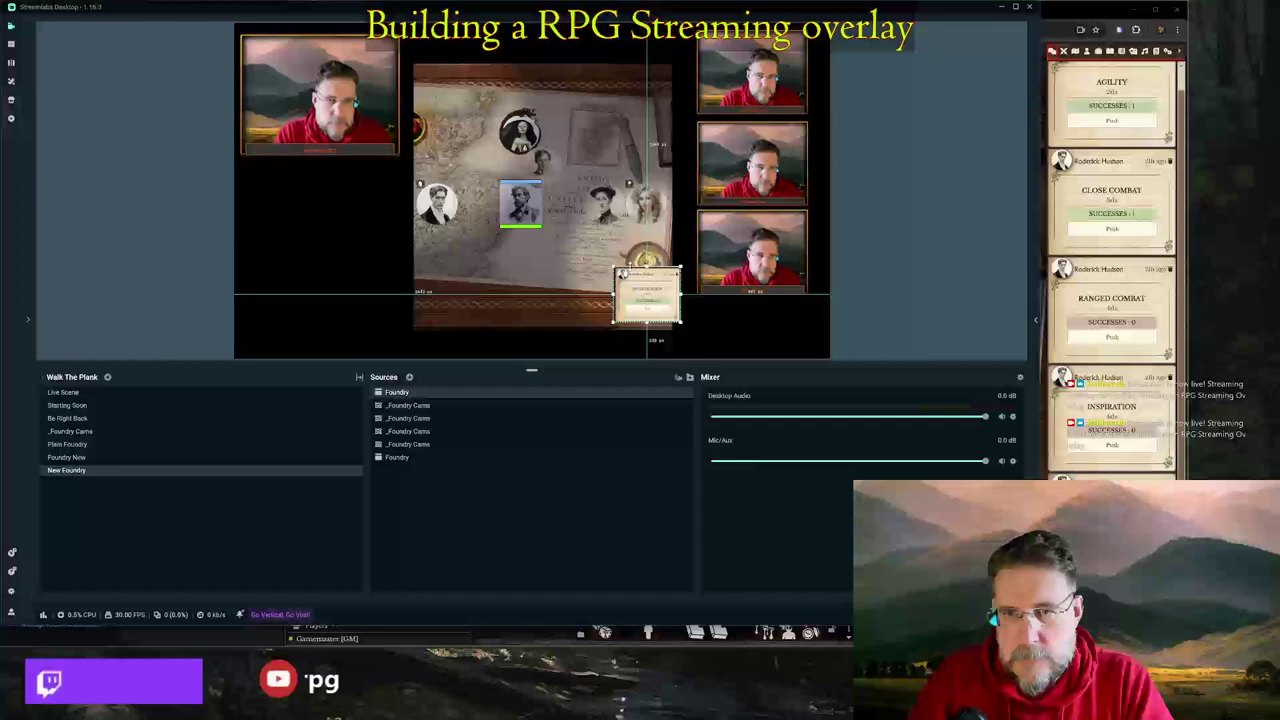
pyautogui.moveTo(647, 295); pyautogui.dragTo(340, 229)
pyautogui.click(373, 307)
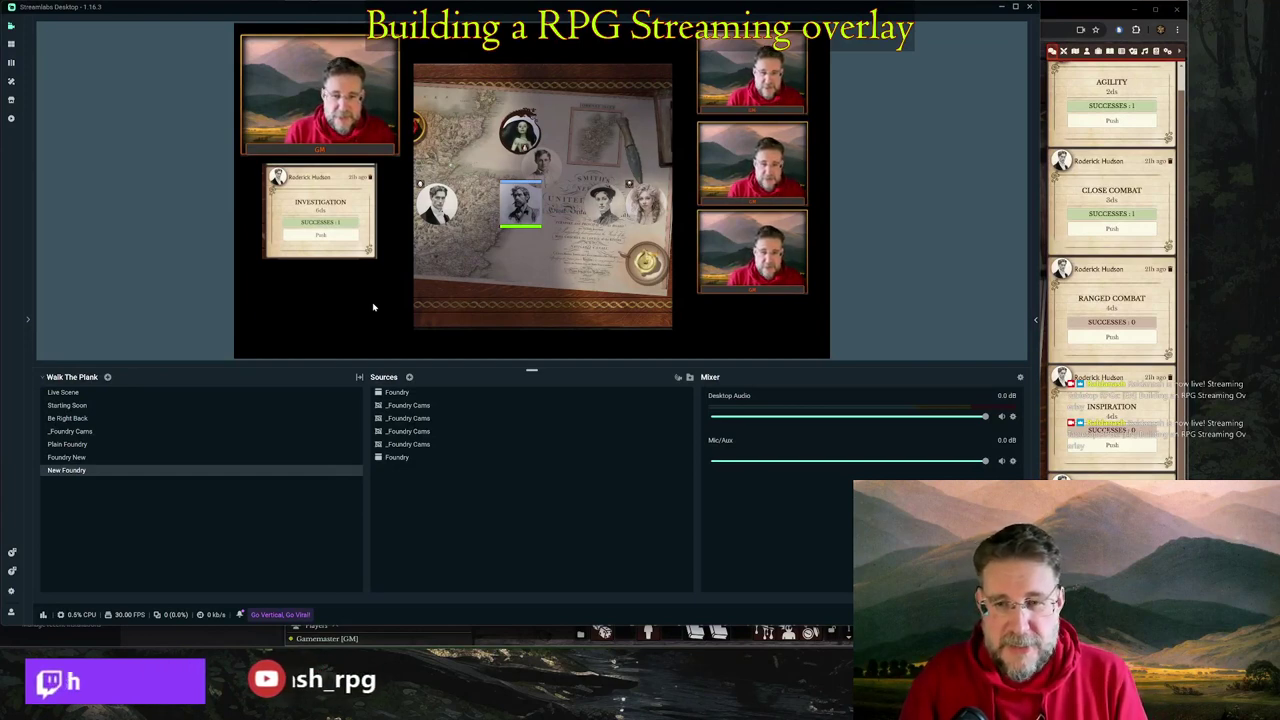
# - Add the existing image source Through the Forest 2.png and scale it to fill the whole canvas
pyautogui.click(409, 378)
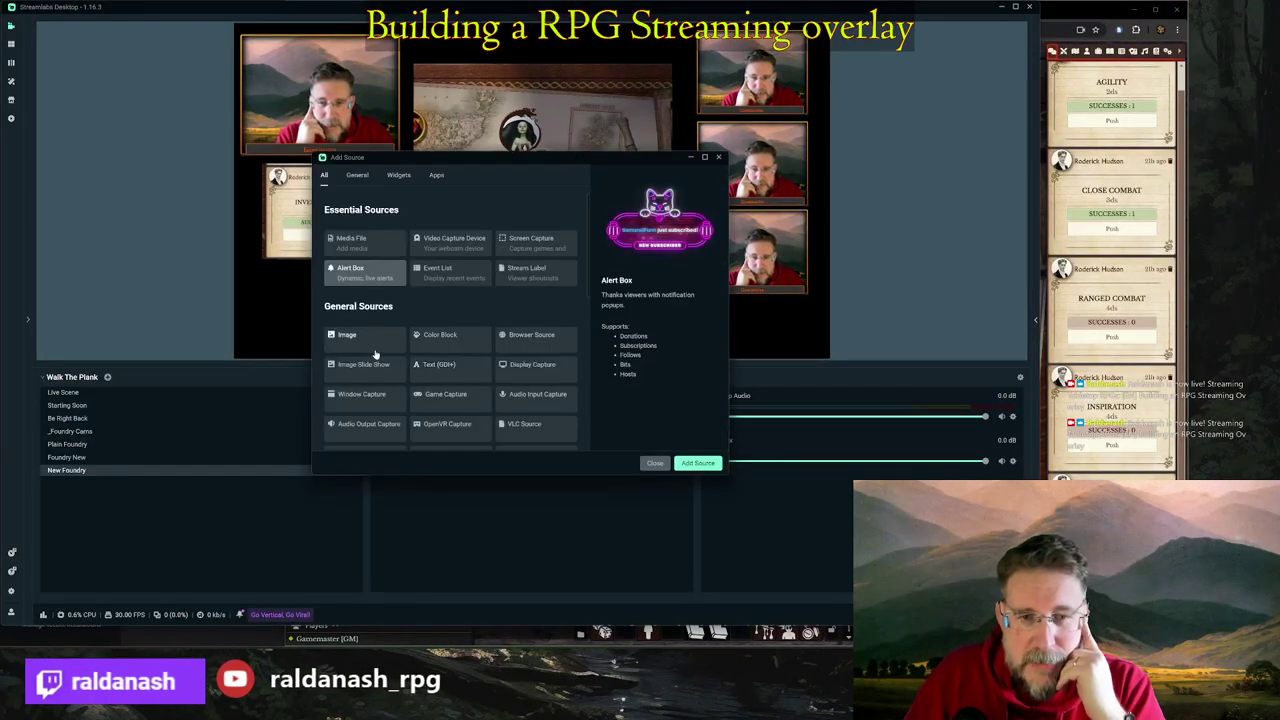
pyautogui.moveTo(375, 350)
pyautogui.click(697, 463)
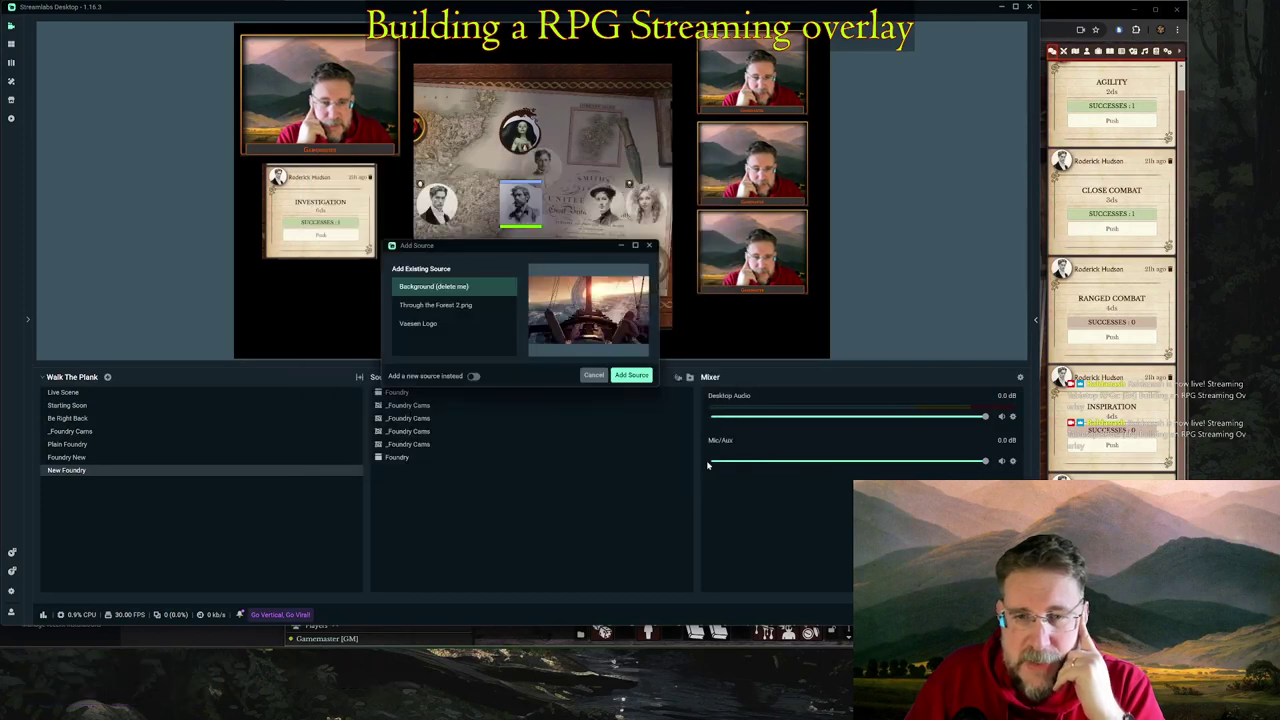
pyautogui.click(467, 304)
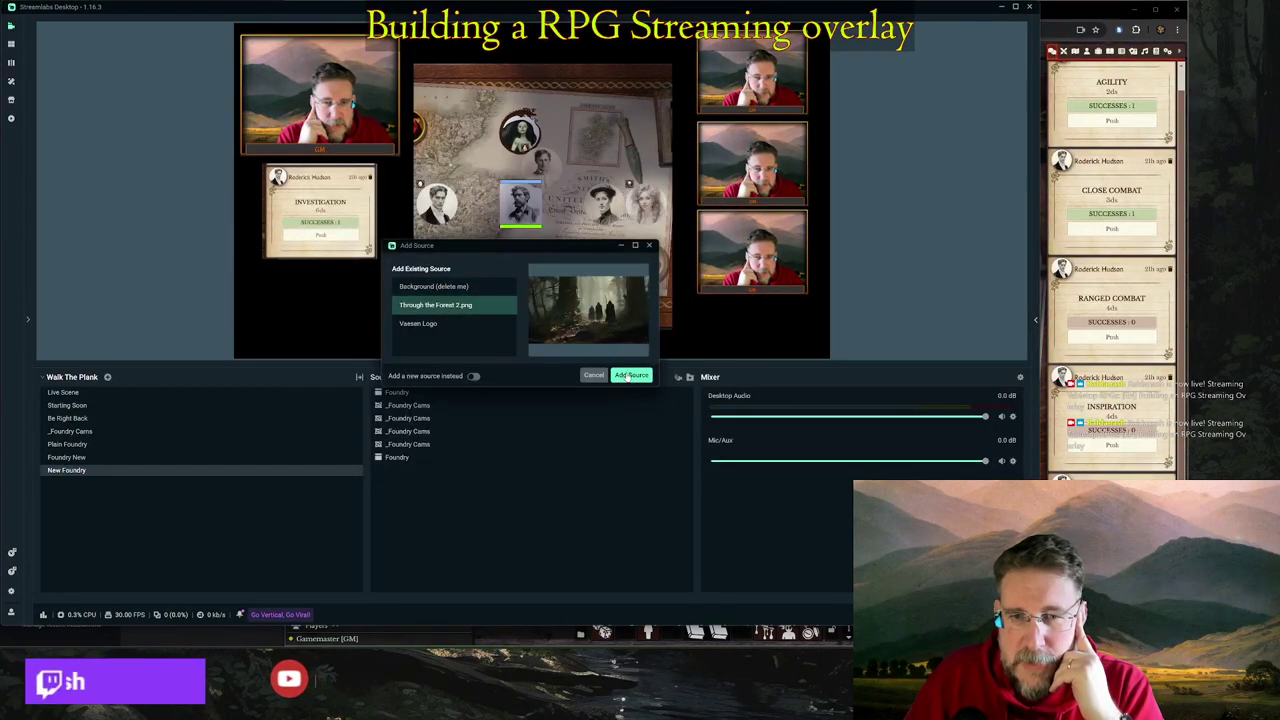
pyautogui.click(471, 377)
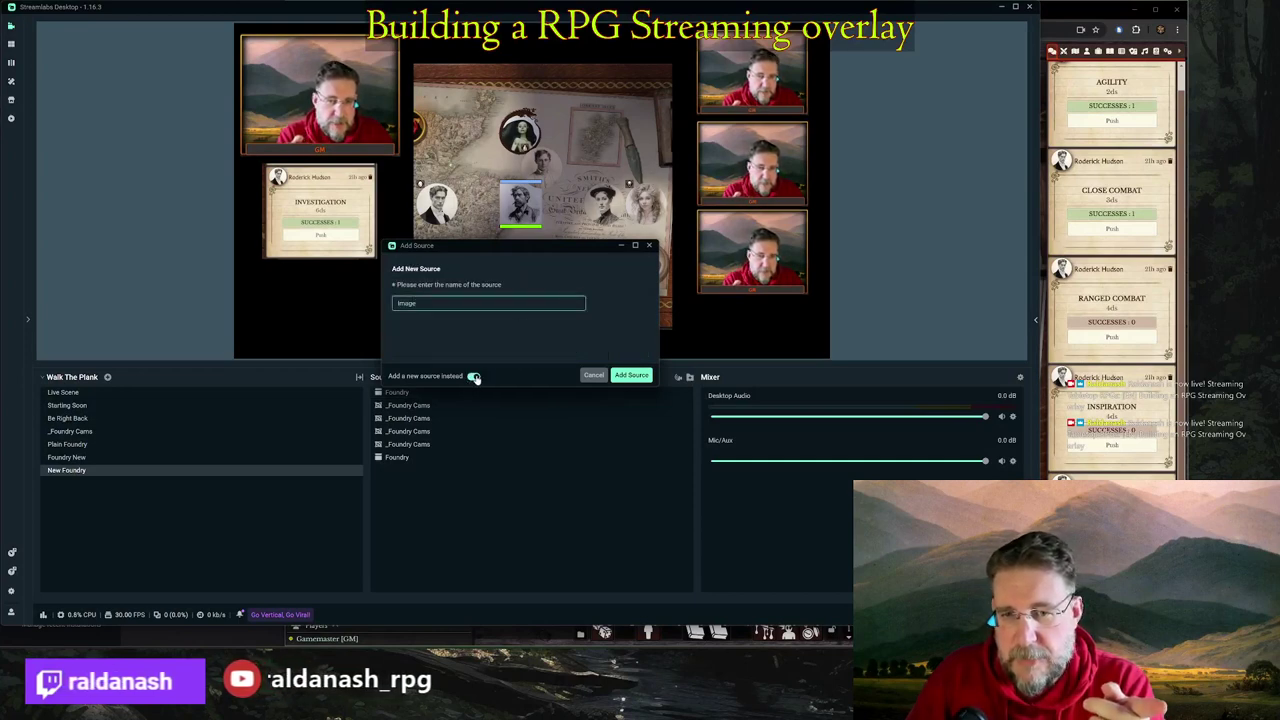
pyautogui.click(474, 377)
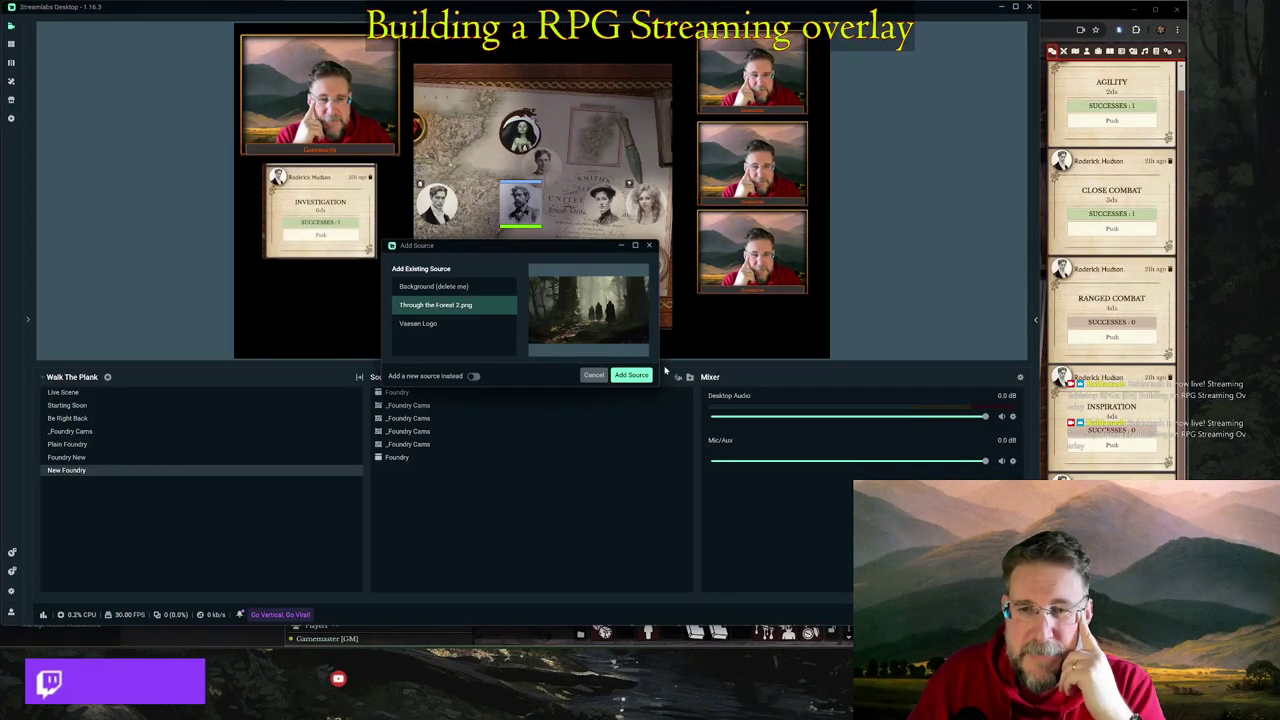
pyautogui.click(631, 375)
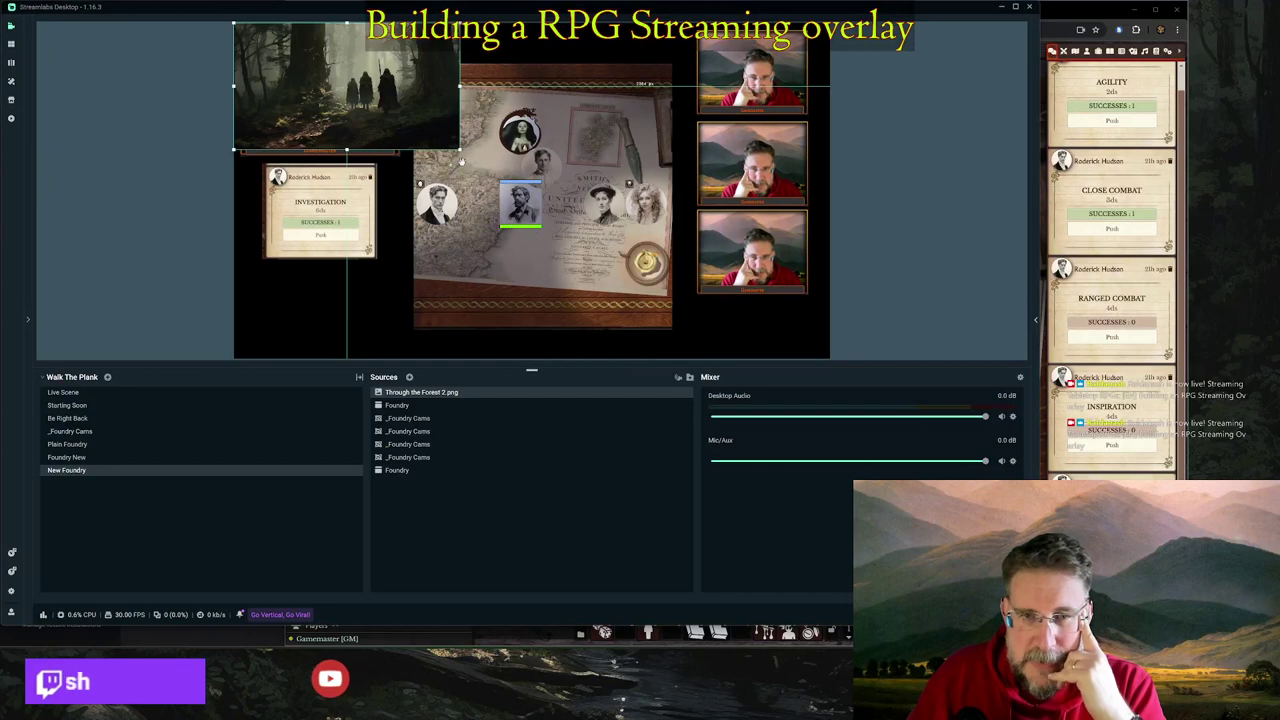
pyautogui.moveTo(460, 151); pyautogui.dragTo(708, 365)
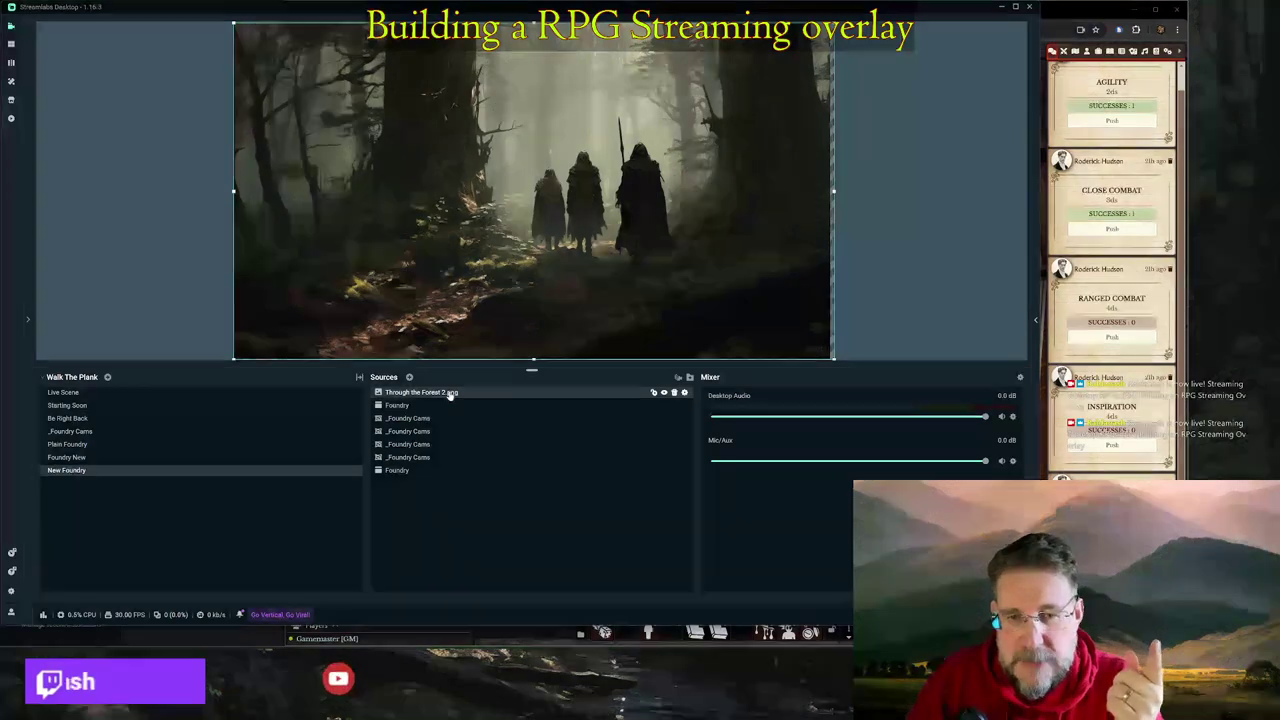
# - Send Through the Forest 2.png behind all other sources and add the existing image source Vaesen Logo
pyautogui.moveTo(451, 394); pyautogui.dragTo(456, 478)
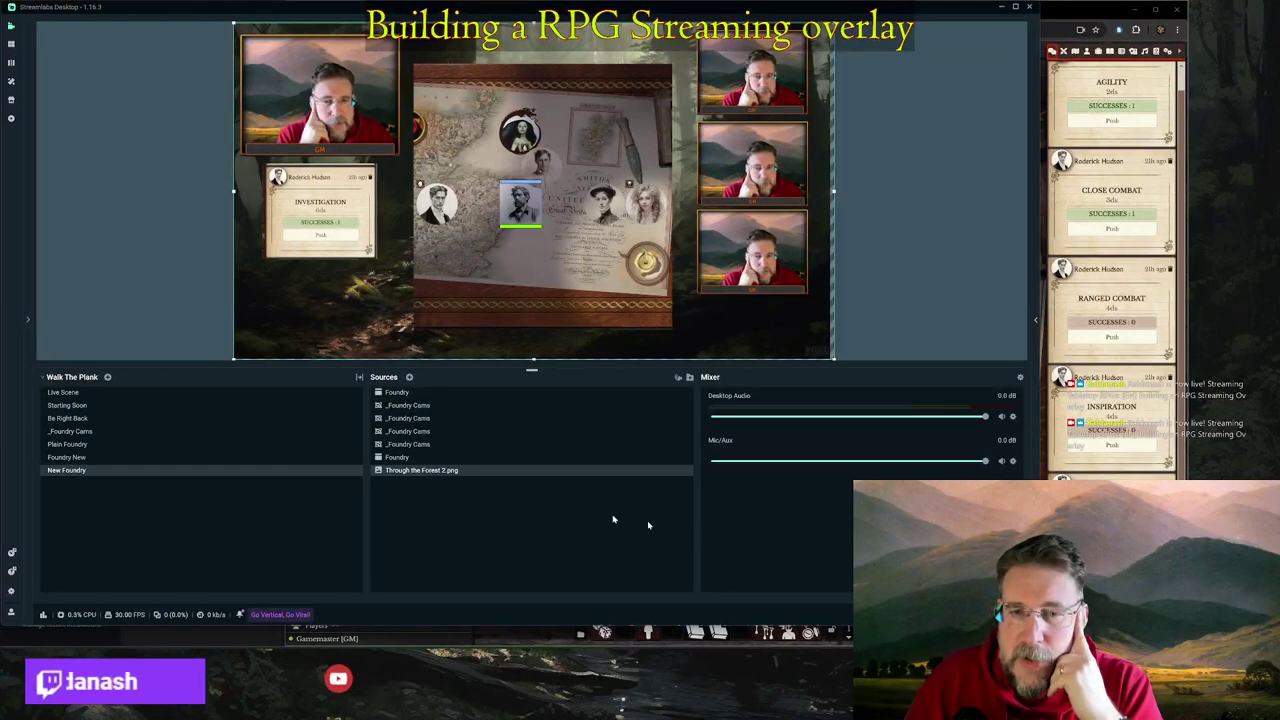
pyautogui.click(409, 377)
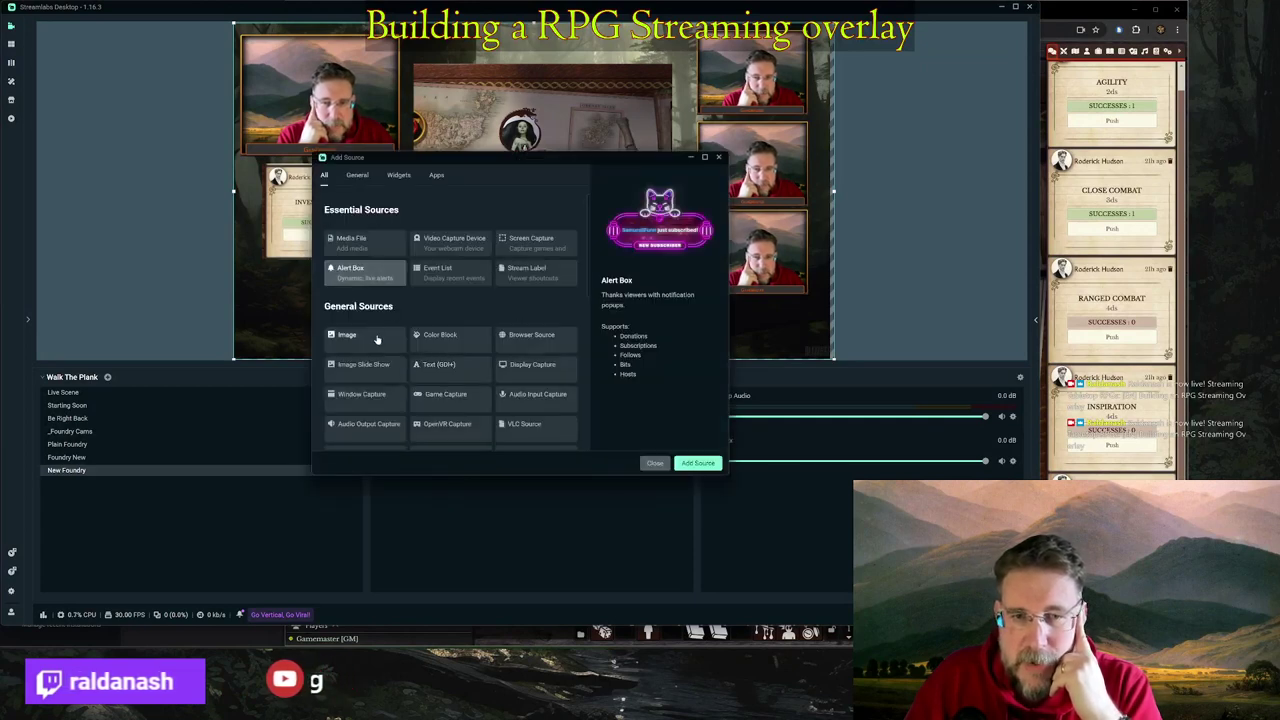
pyautogui.click(376, 340)
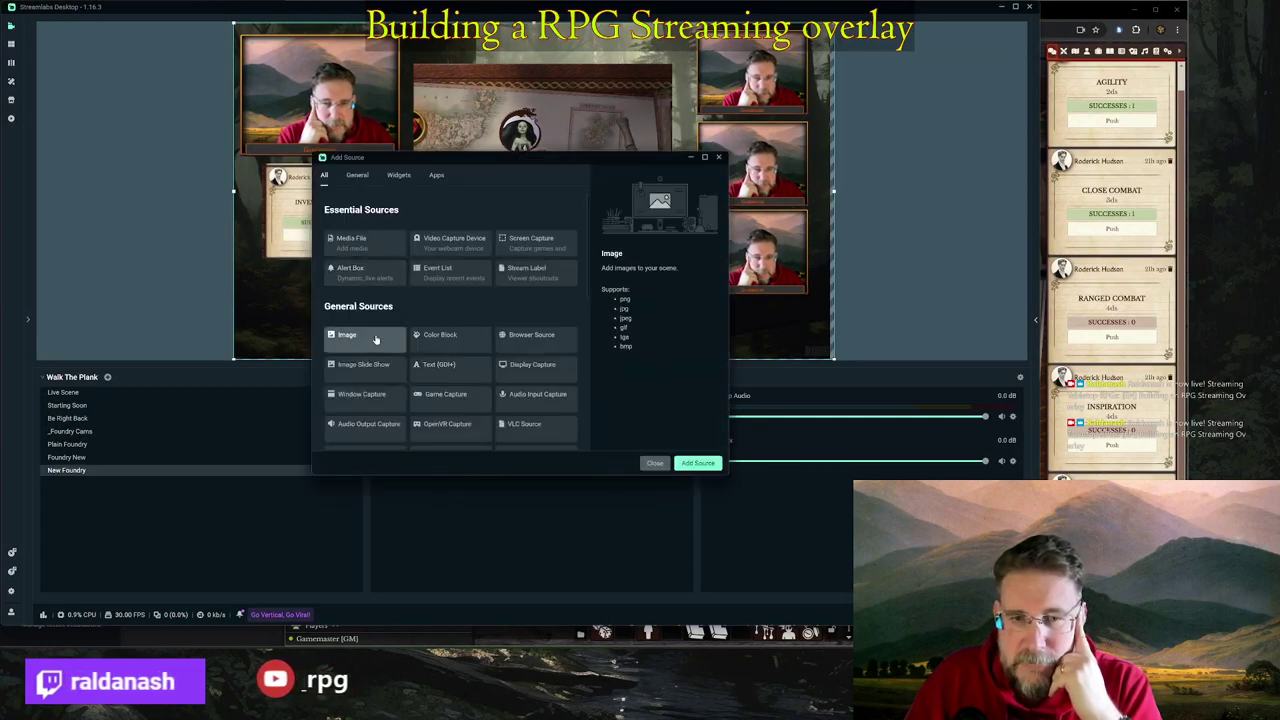
pyautogui.click(700, 465)
pyautogui.click(418, 323)
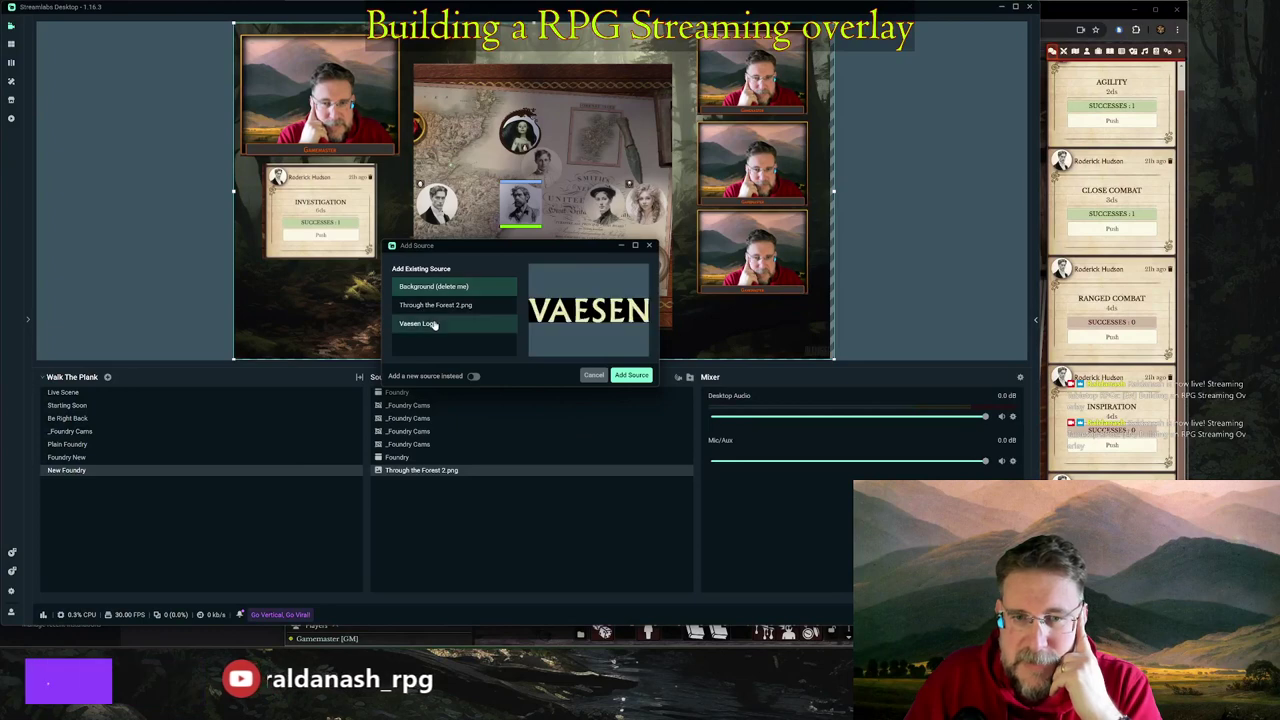
pyautogui.click(631, 375)
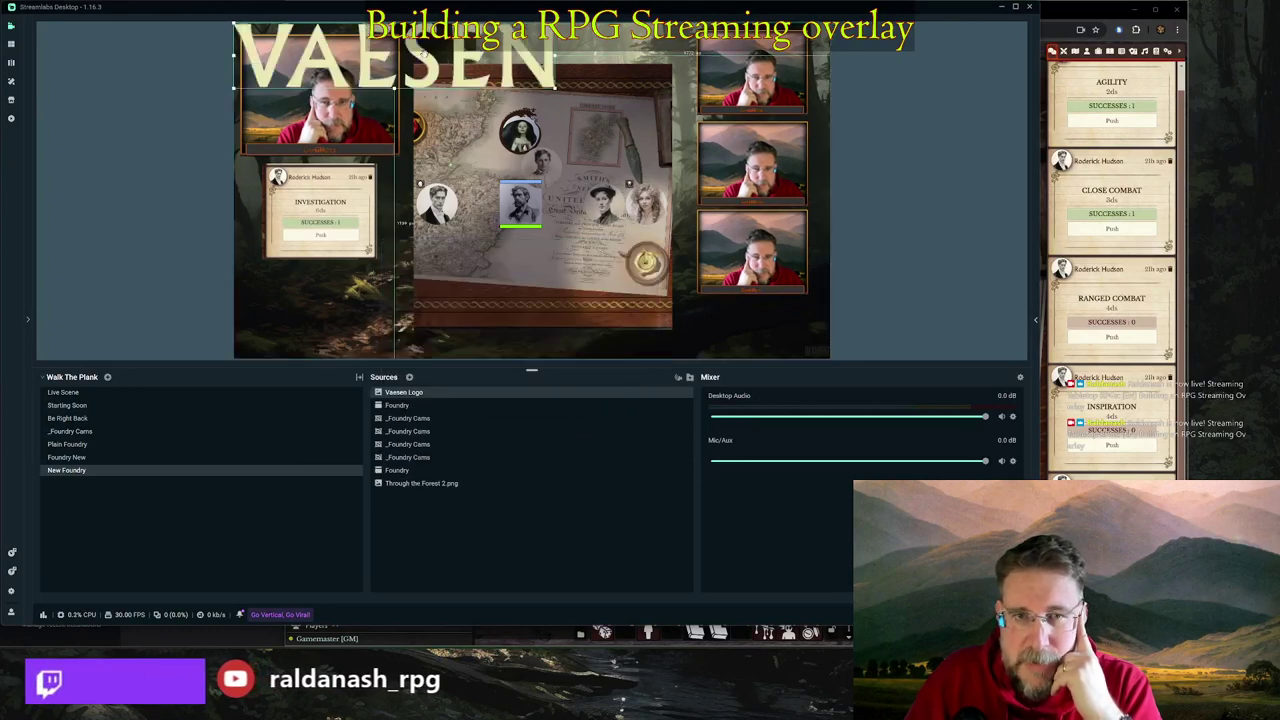
# - Place the Vaesen logo below the three webcam tiles and shrink it to about the tiles' width
pyautogui.moveTo(425, 46); pyautogui.dragTo(699, 313)
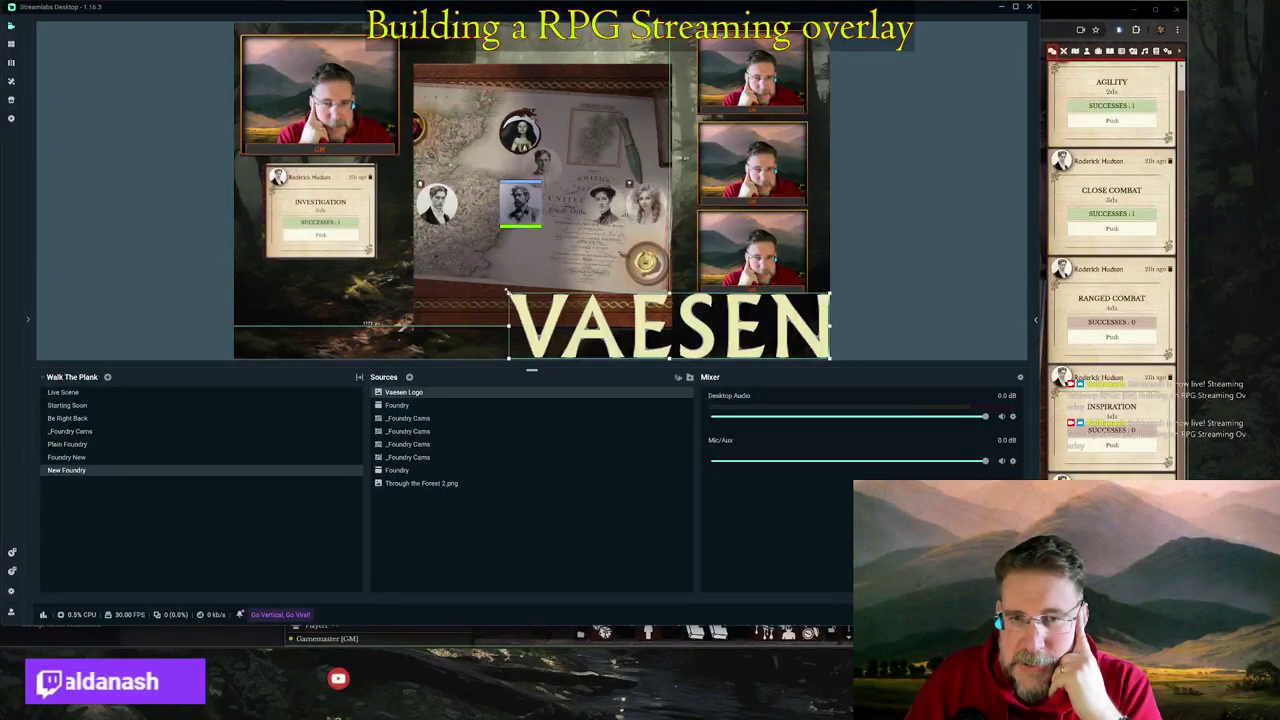
pyautogui.moveTo(508, 292); pyautogui.dragTo(736, 322)
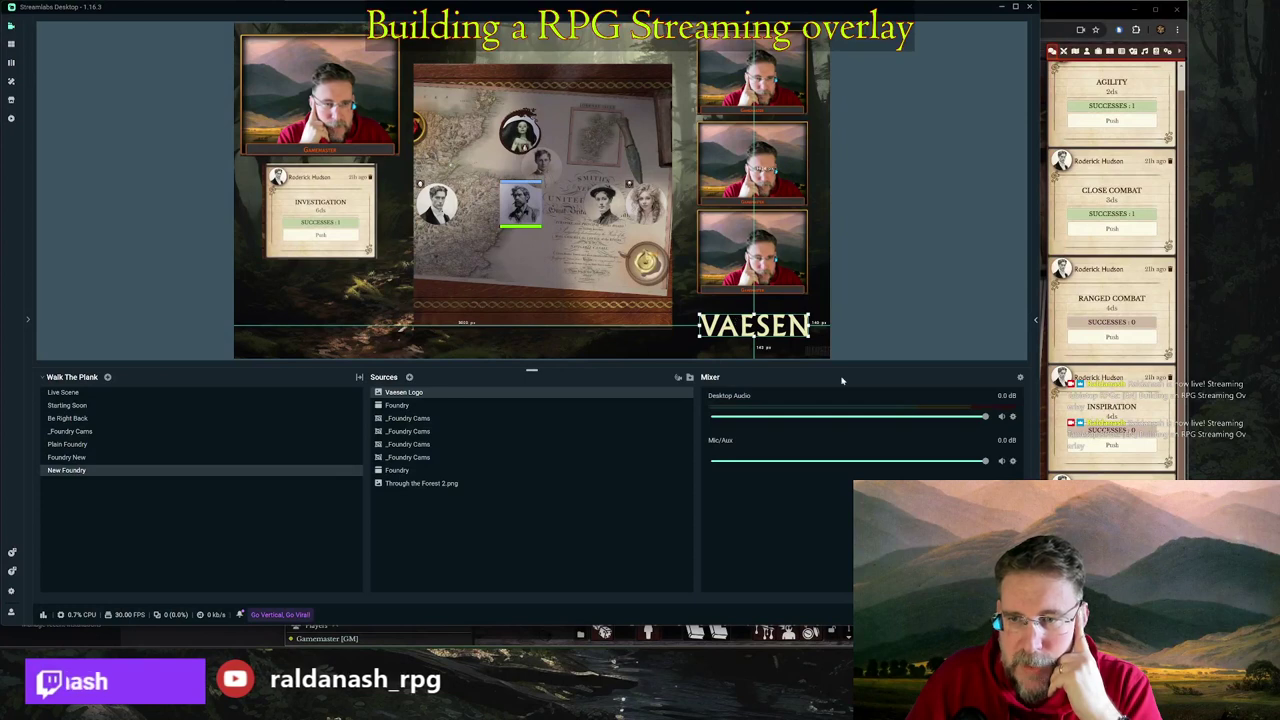
pyautogui.click(671, 337)
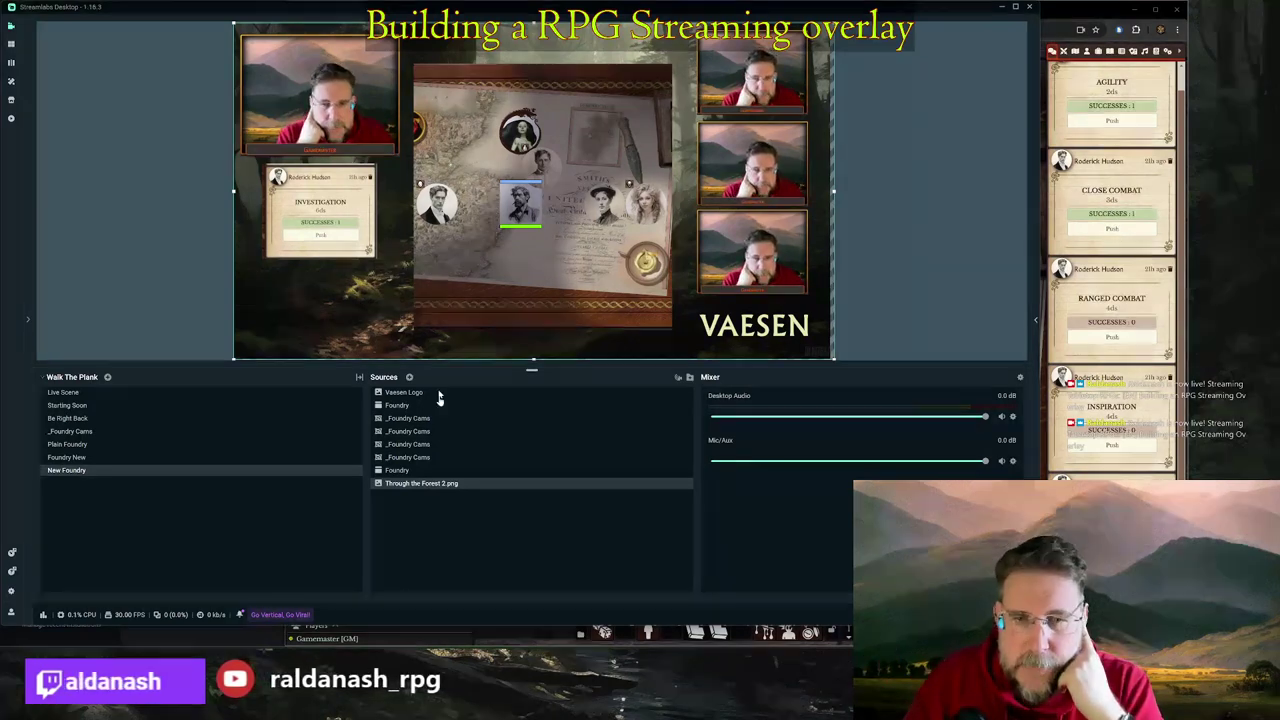
# - Add the existing Chat Box widget to the New Foundry scene
pyautogui.click(409, 377)
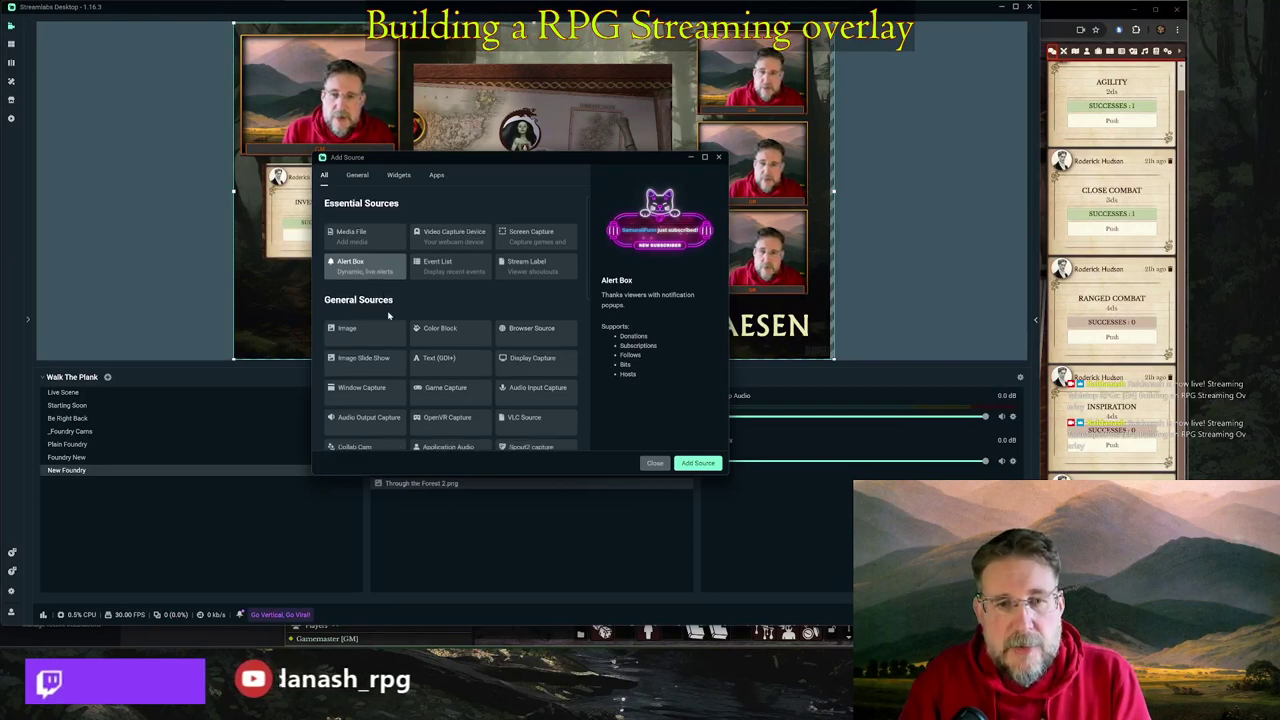
pyautogui.scroll(-5, 388, 325)
pyautogui.scroll(-1, 404, 345)
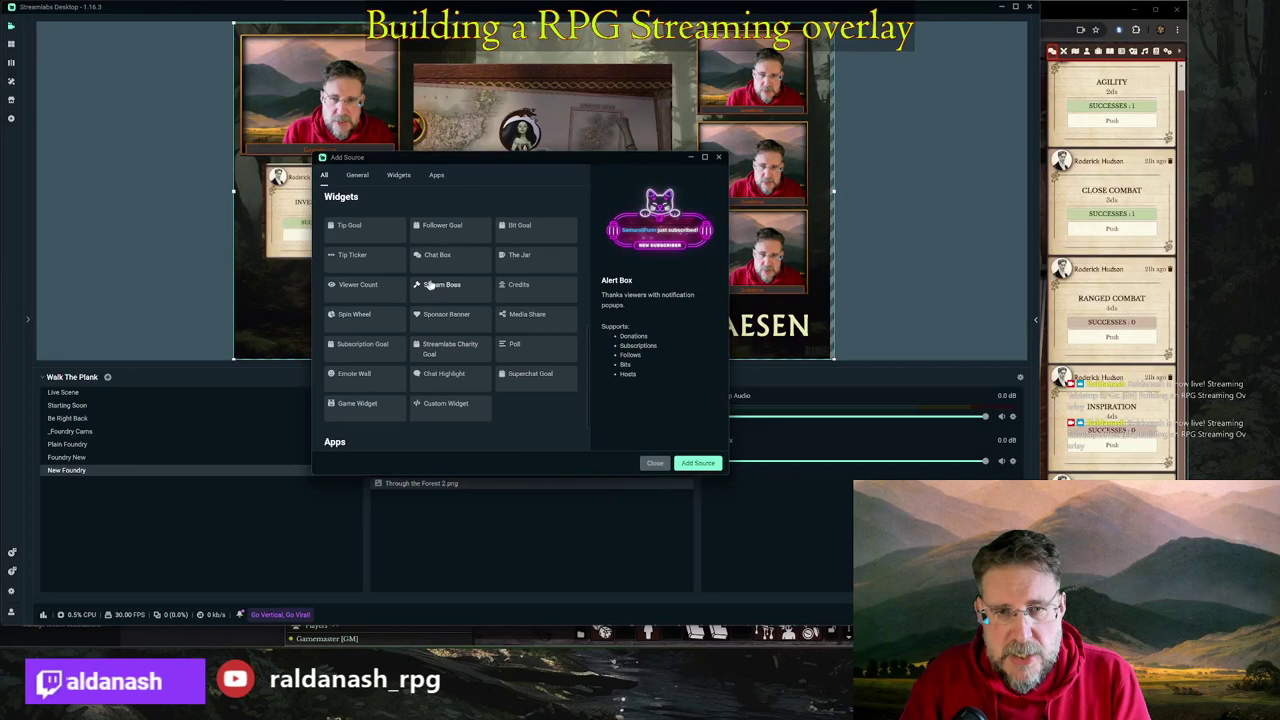
pyautogui.click(435, 256)
pyautogui.click(698, 463)
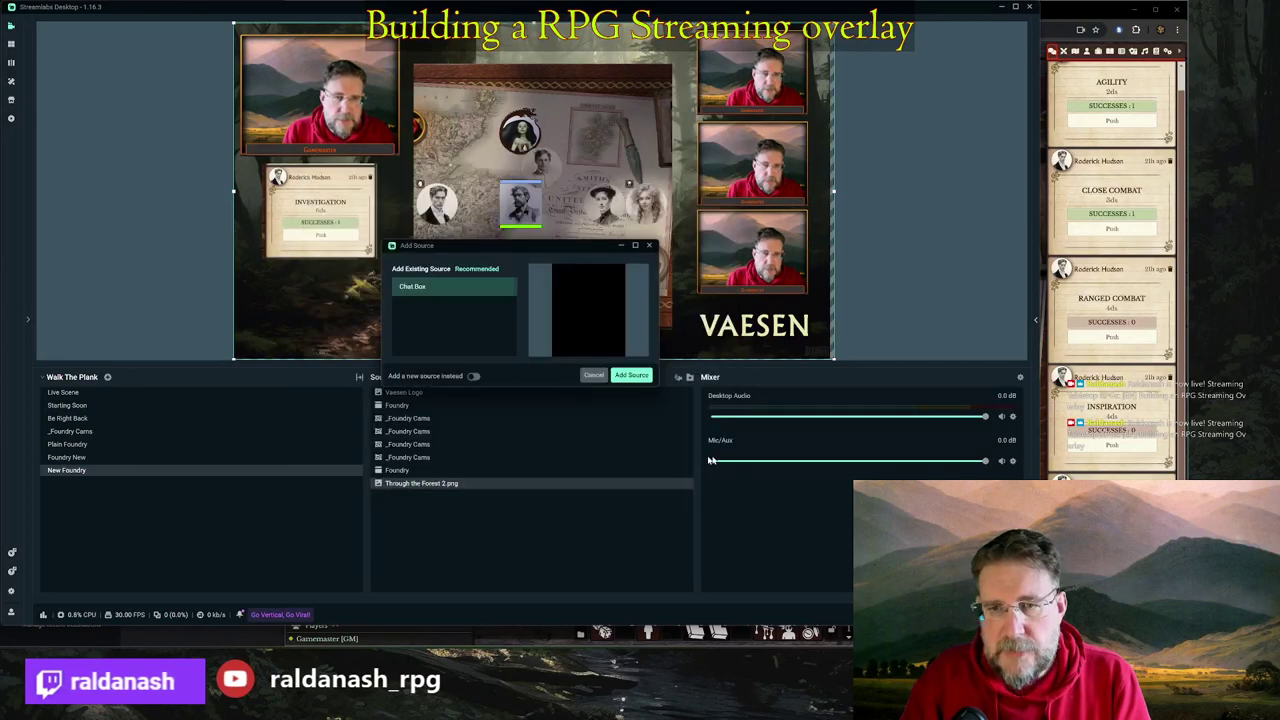
pyautogui.click(632, 375)
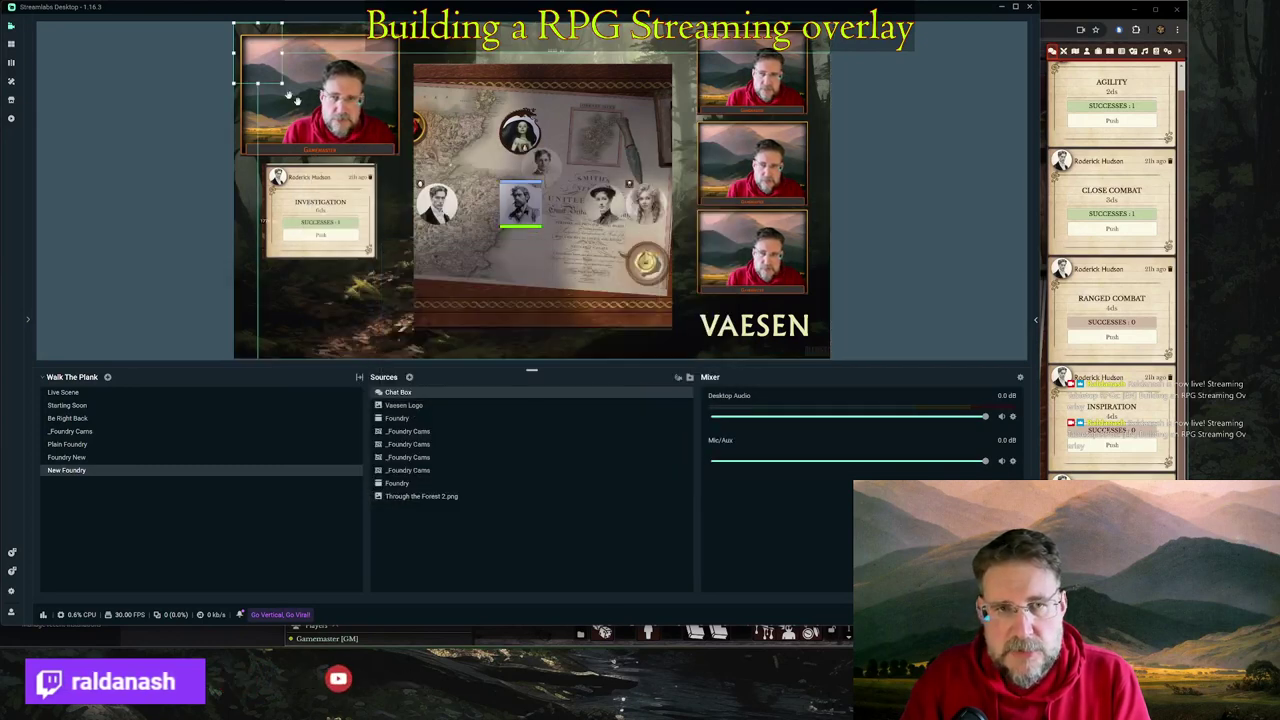
# - Place the chat box directly beneath the chat roll card, reduce its height and scale it to the card's width
pyautogui.moveTo(258, 53); pyautogui.dragTo(348, 316)
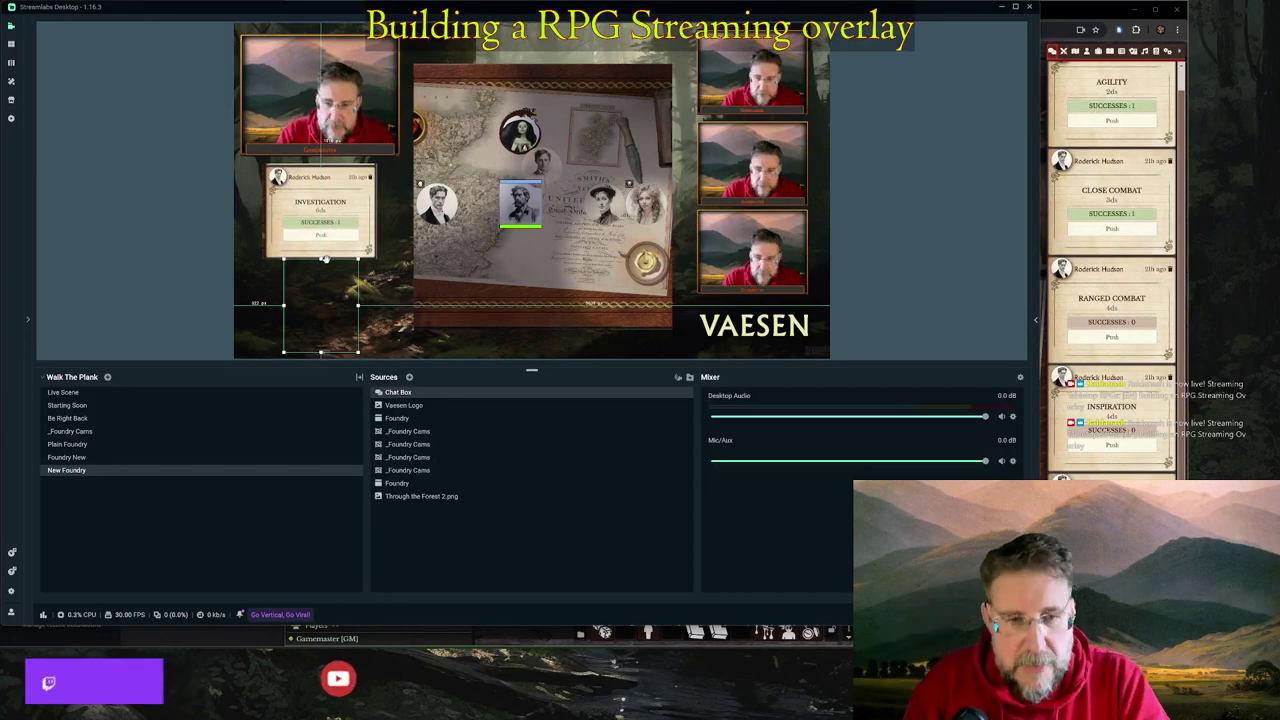
pyautogui.moveTo(321, 260)
pyautogui.mouseDown()
pyautogui.moveTo(320, 298)
pyautogui.moveTo(321, 258)
pyautogui.mouseUp()
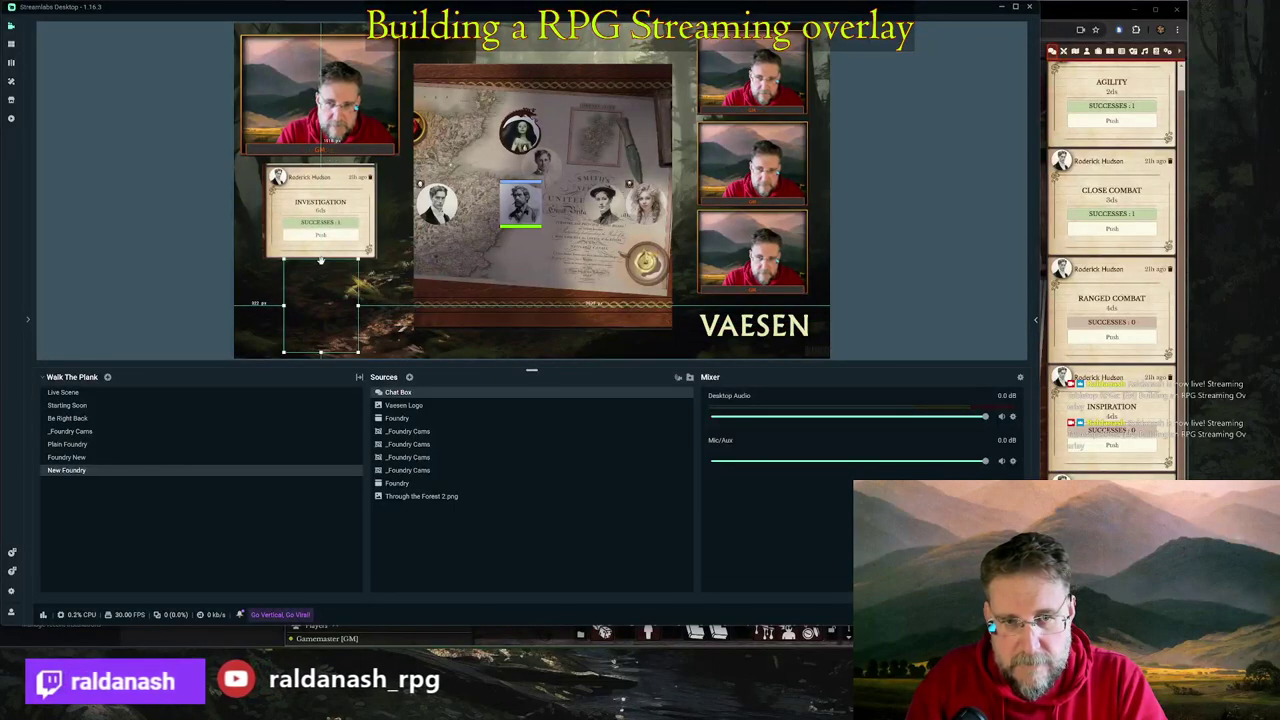
pyautogui.moveTo(321, 258); pyautogui.dragTo(303, 278)
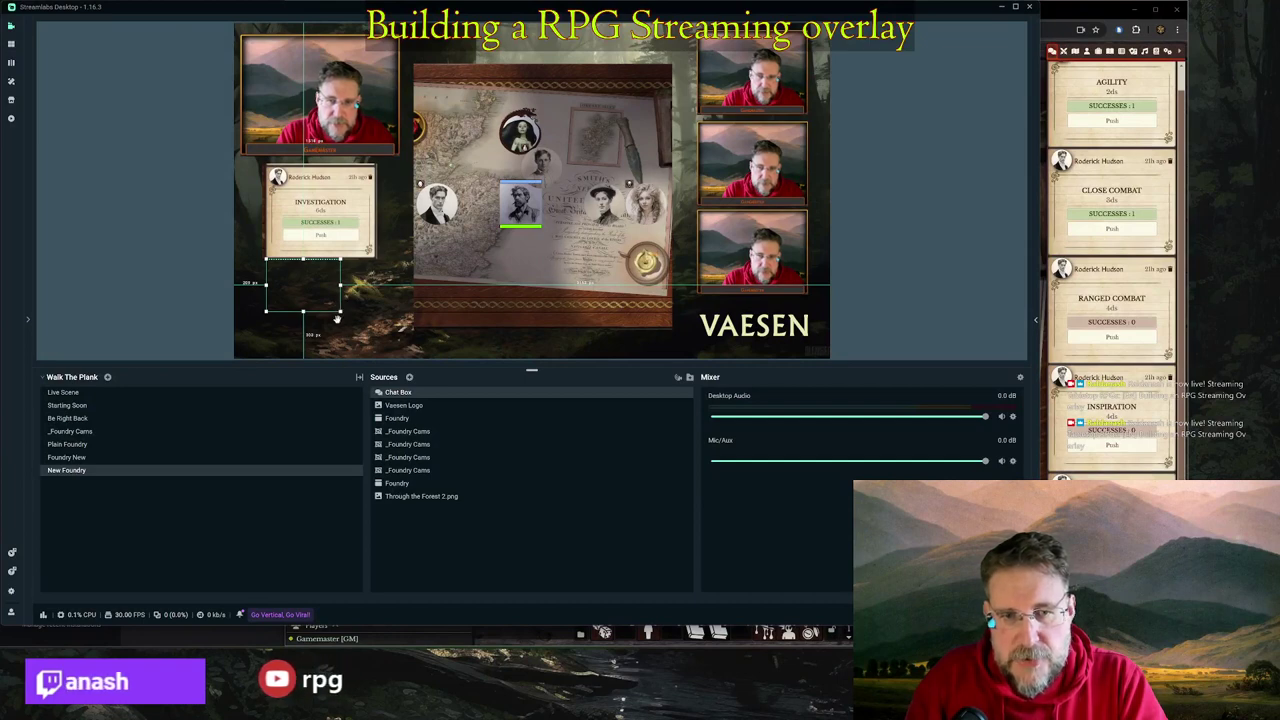
pyautogui.moveTo(340, 312)
pyautogui.mouseDown()
pyautogui.moveTo(364, 343)
pyautogui.moveTo(341, 340)
pyautogui.moveTo(339, 310)
pyautogui.mouseUp()
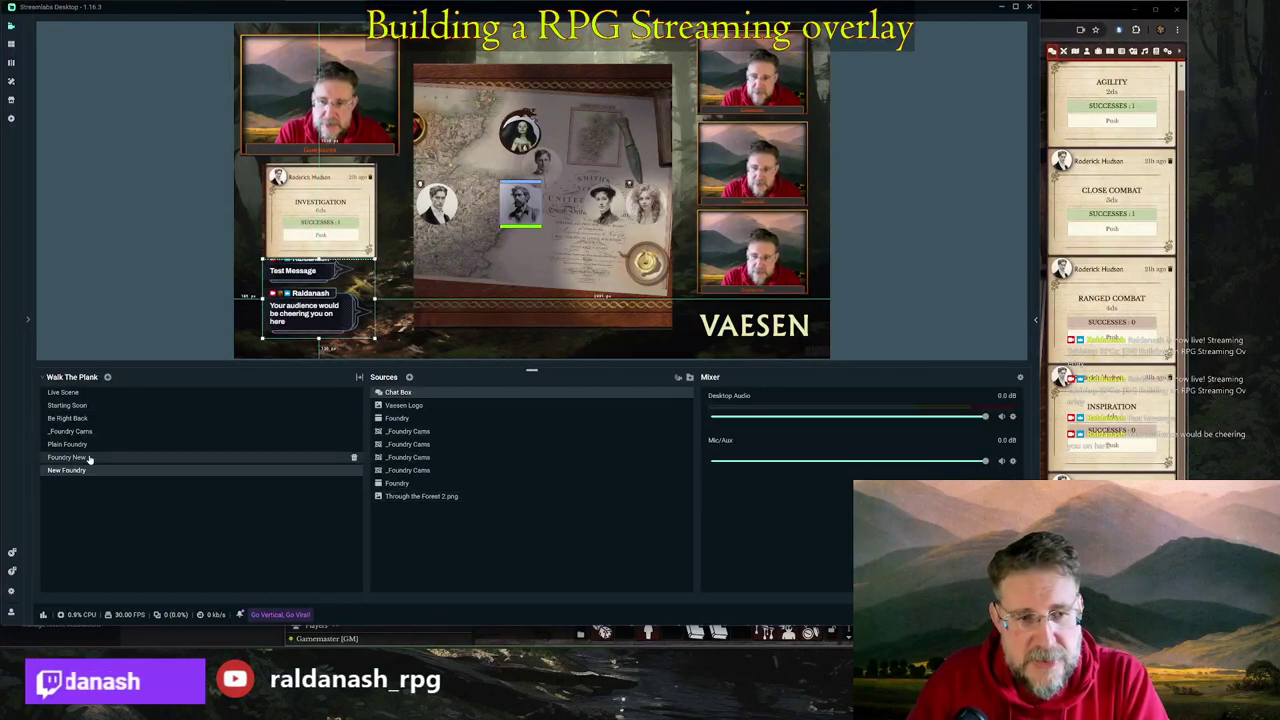
# - Add the existing text source Session Title and place it below the map at the lower edge of the canvas
pyautogui.click(409, 378)
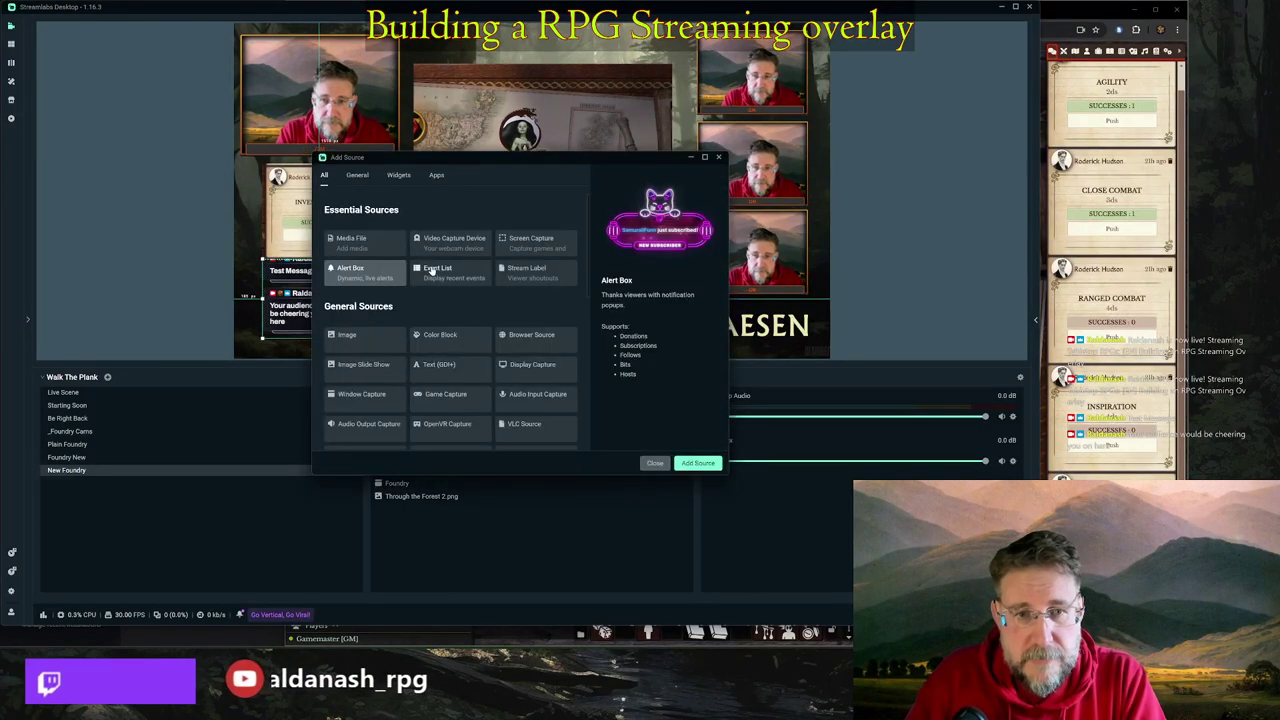
pyautogui.click(453, 364)
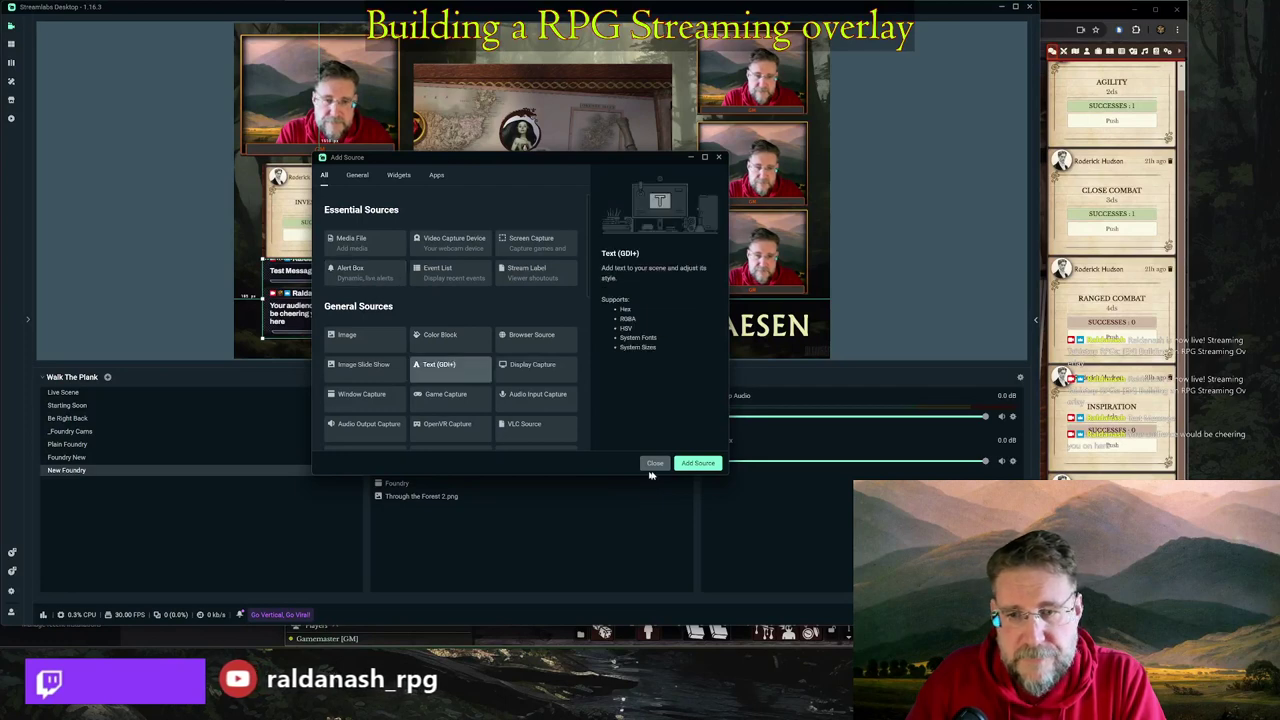
pyautogui.click(700, 463)
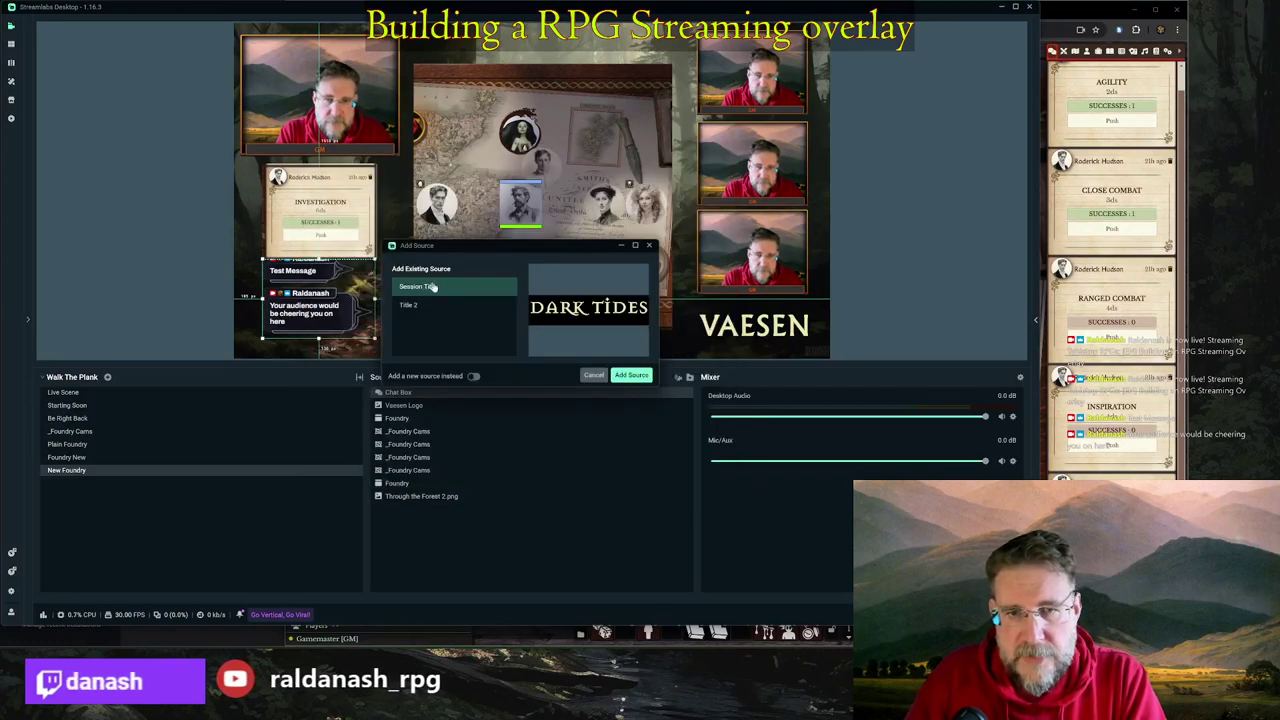
pyautogui.click(627, 375)
pyautogui.moveTo(372, 44); pyautogui.dragTo(599, 45)
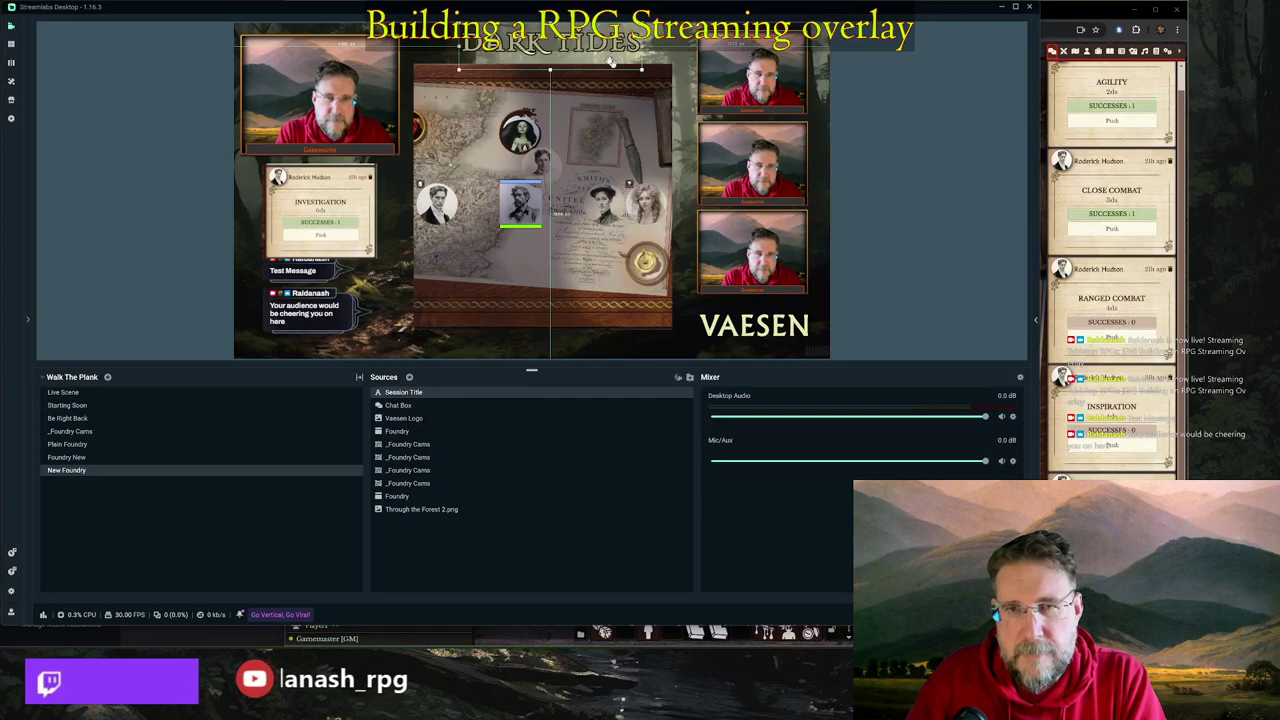
pyautogui.moveTo(610, 61); pyautogui.dragTo(579, 345)
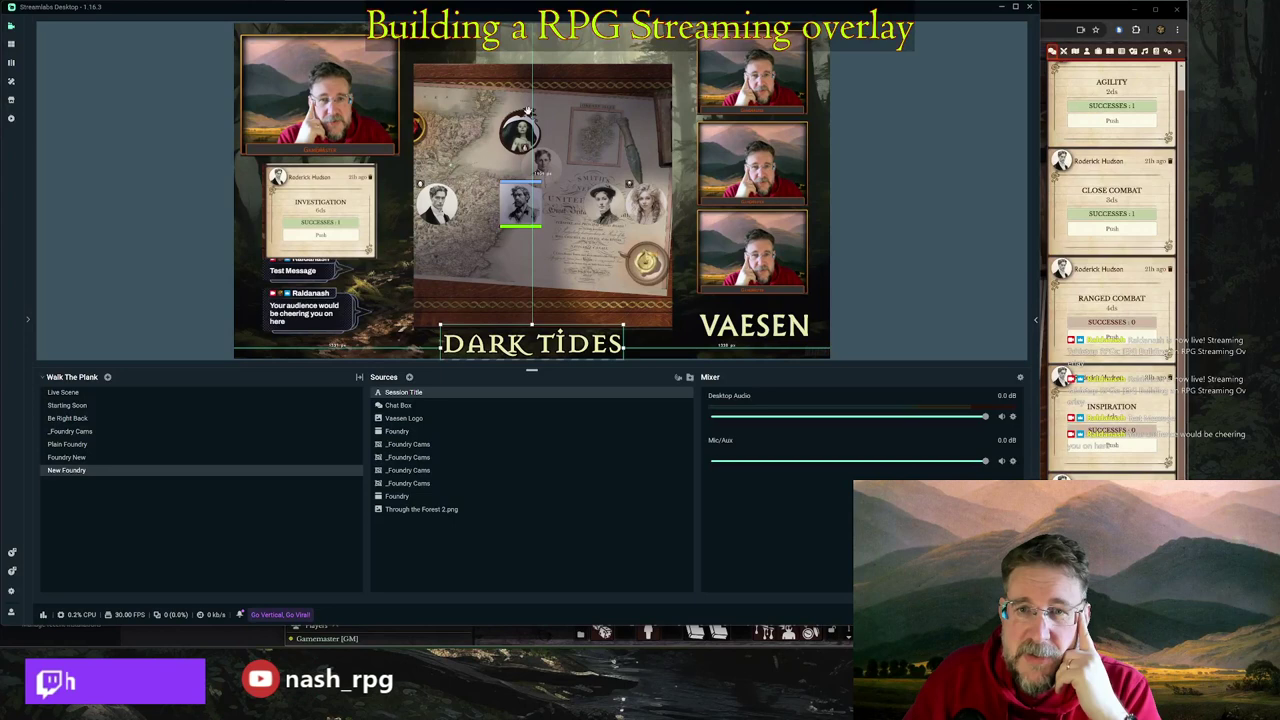
# - Move the Foundry map up near the canvas's upper edge and shift it slightly left, close to the large webcam
pyautogui.moveTo(528, 110); pyautogui.dragTo(568, 89)
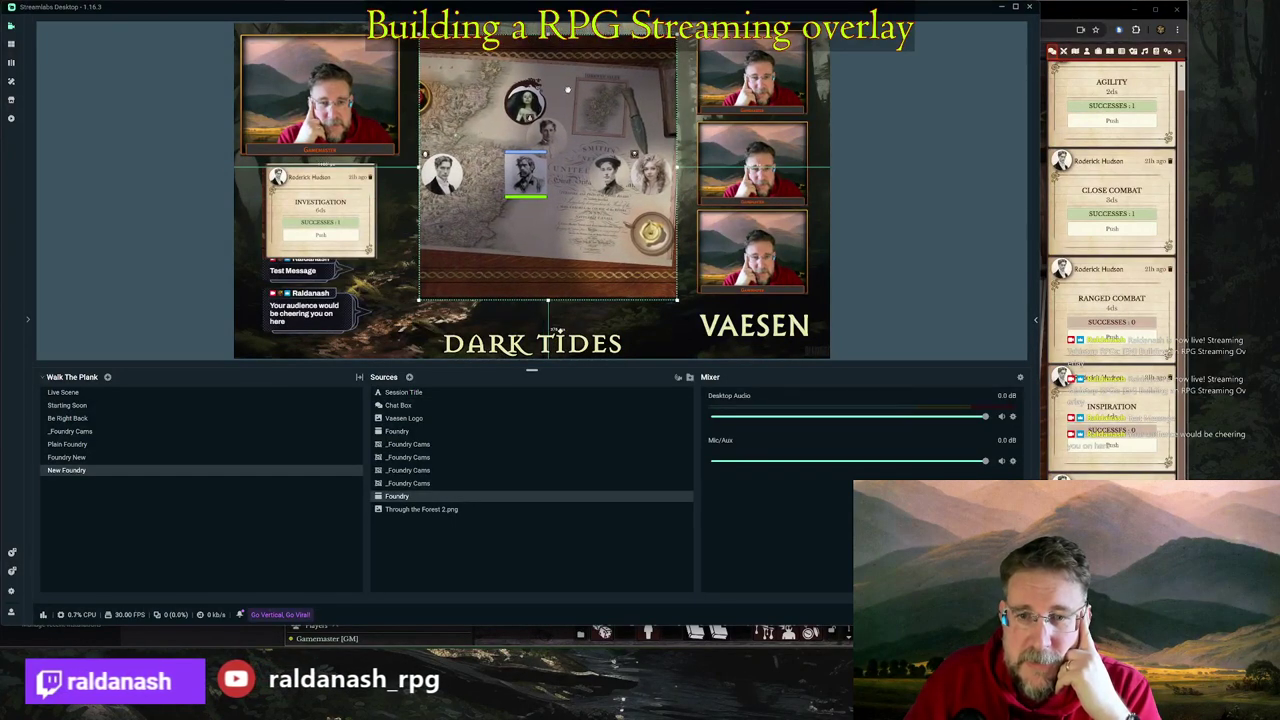
pyautogui.click(737, 110)
pyautogui.click(584, 277)
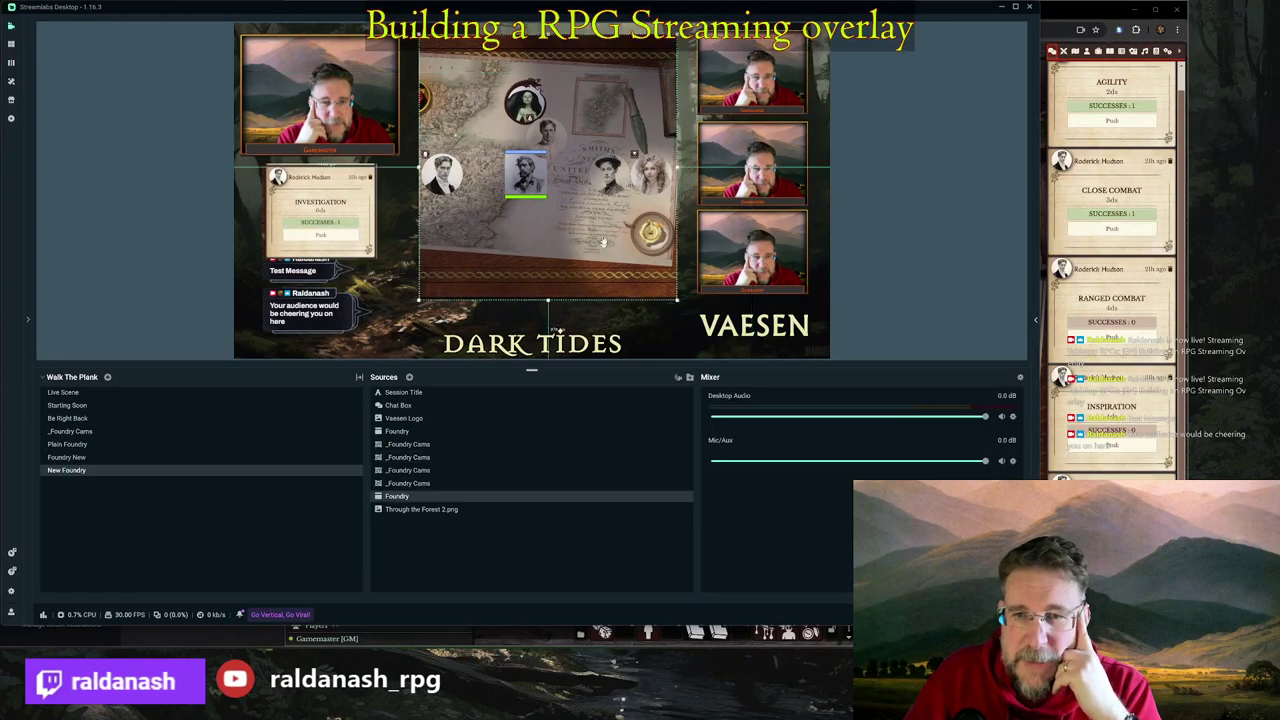
pyautogui.moveTo(604, 242); pyautogui.dragTo(594, 240)
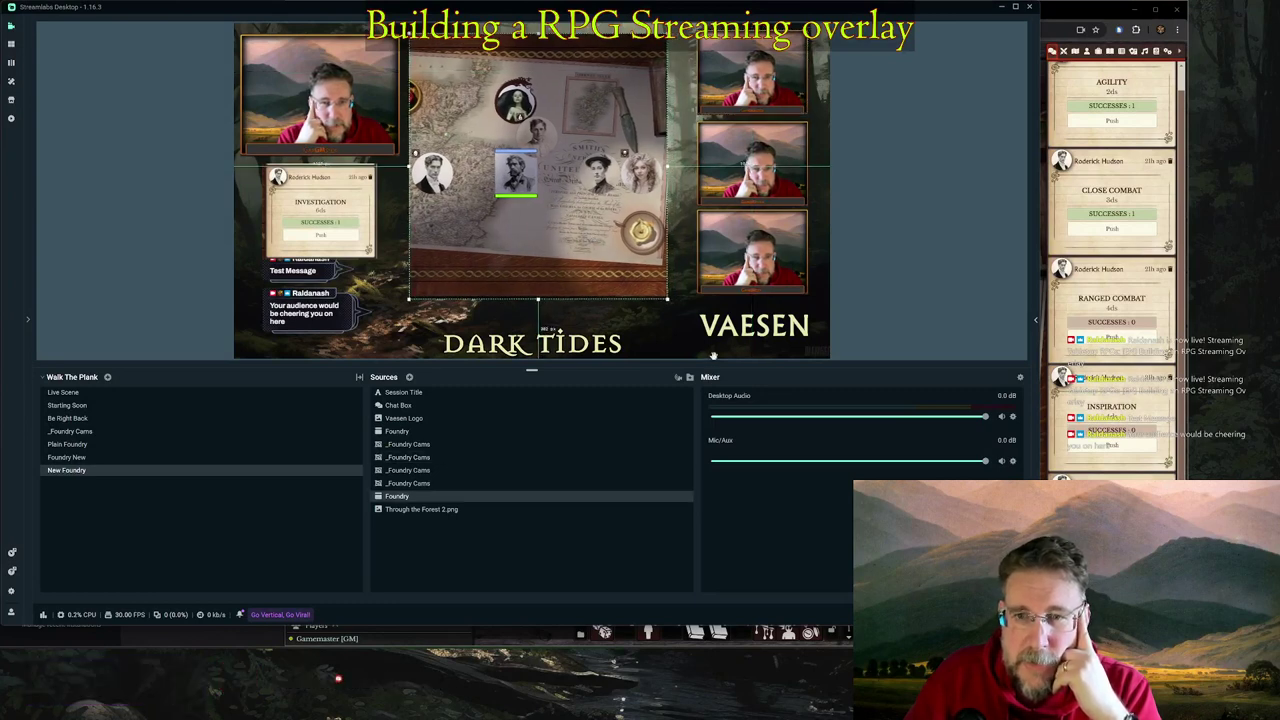
pyautogui.click(676, 300)
pyautogui.press('Right')
pyautogui.press('Right')
pyautogui.press('Right')
pyautogui.press('Right')
pyautogui.press('Right')
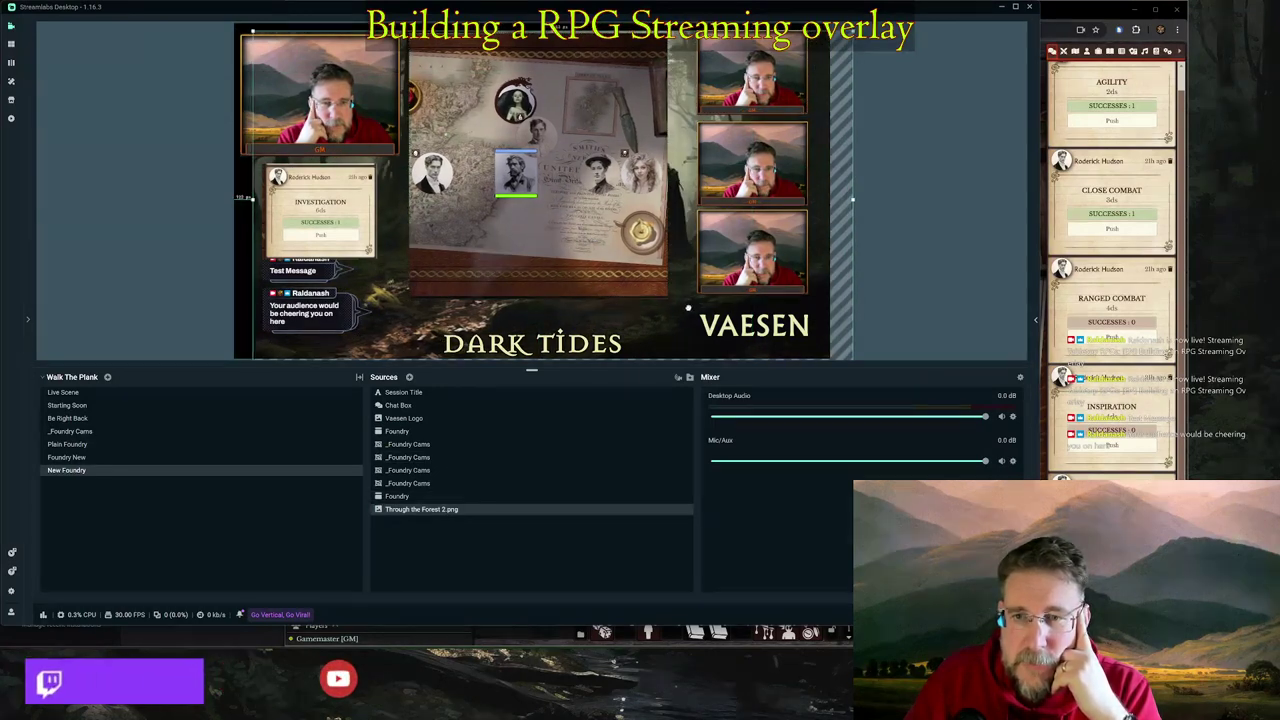
pyautogui.moveTo(676, 299); pyautogui.dragTo(667, 298)
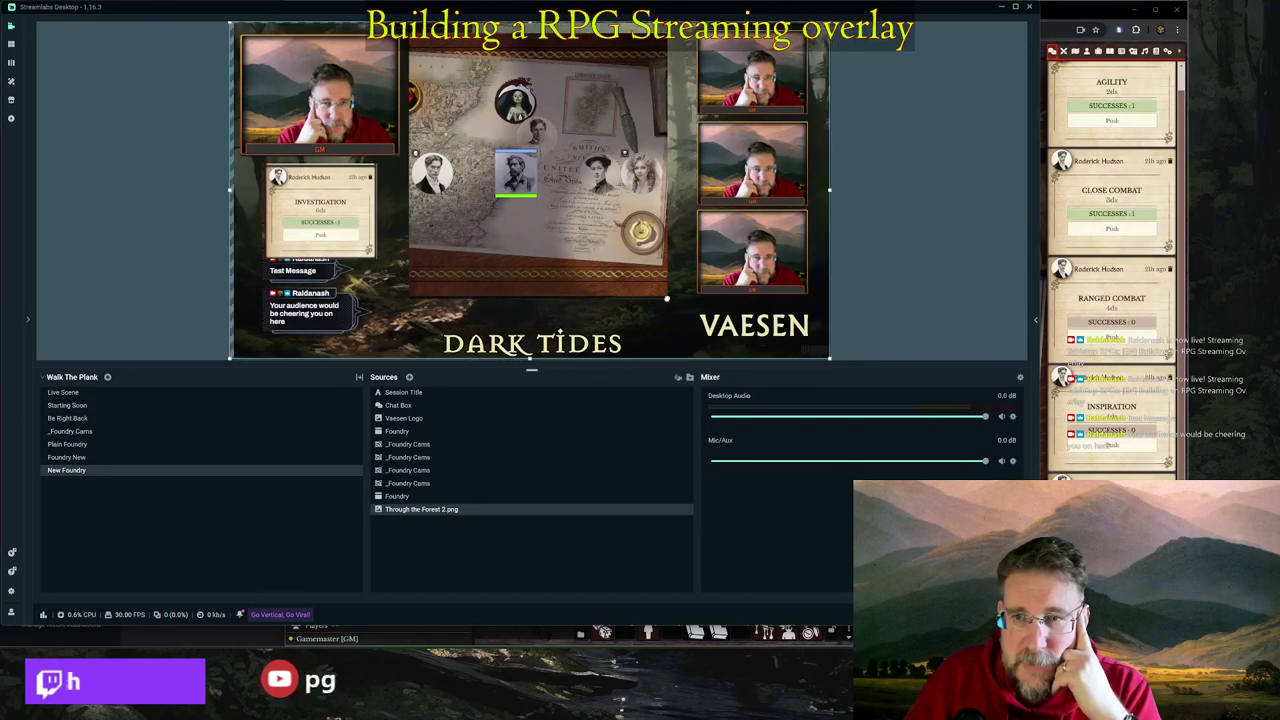
# - Enlarge the Foundry map to nearly reach the three webcam tiles and lower the chat box slightly below the roll card
pyautogui.click(667, 295)
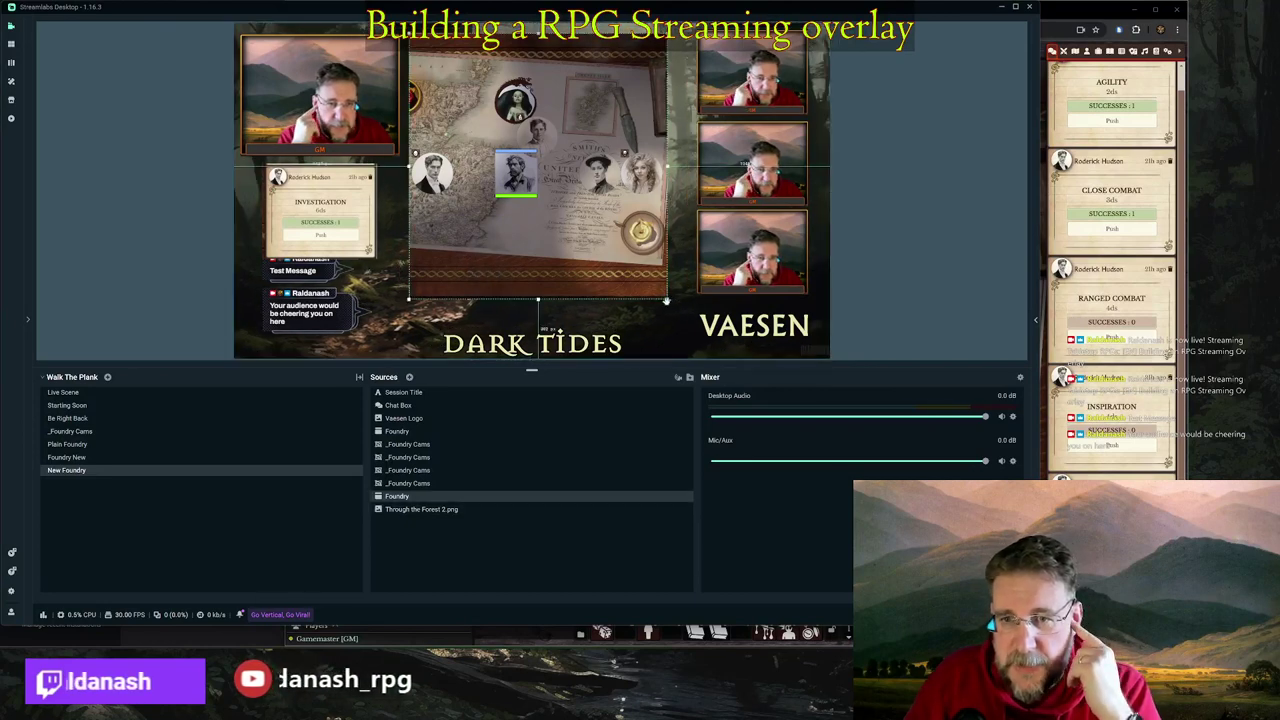
pyautogui.moveTo(664, 298); pyautogui.dragTo(688, 322)
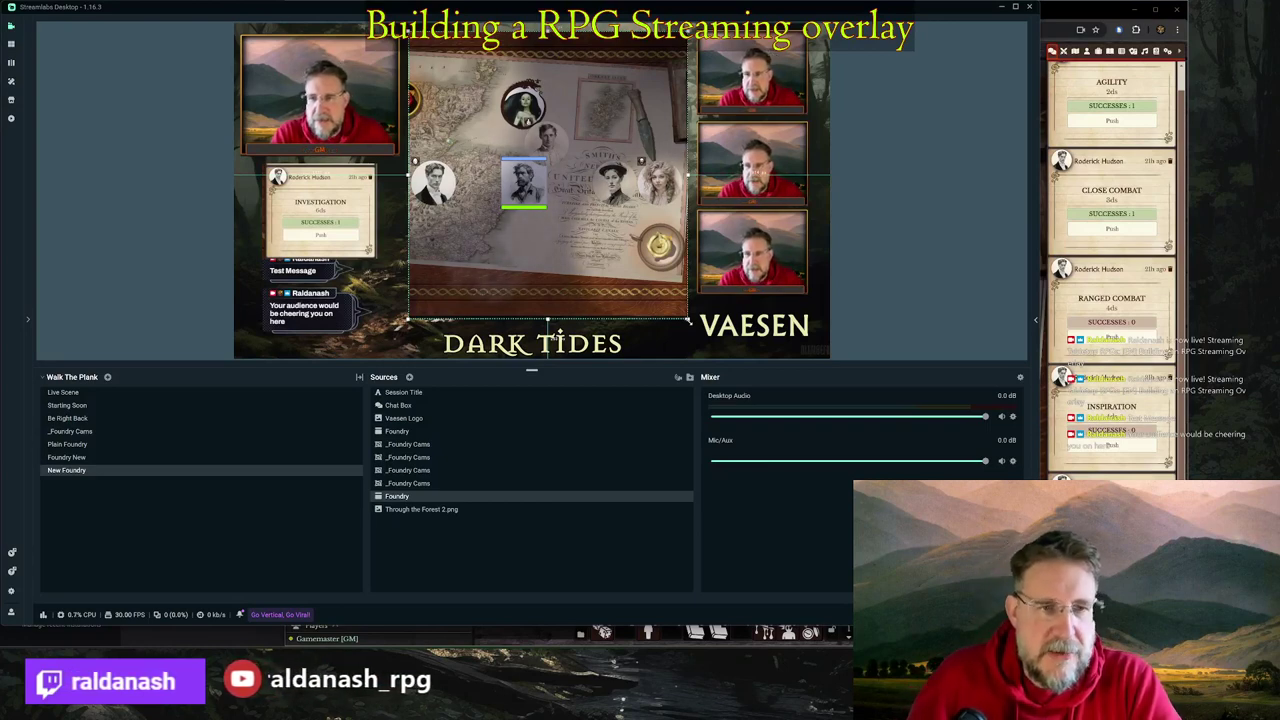
pyautogui.moveTo(338, 297); pyautogui.dragTo(322, 316)
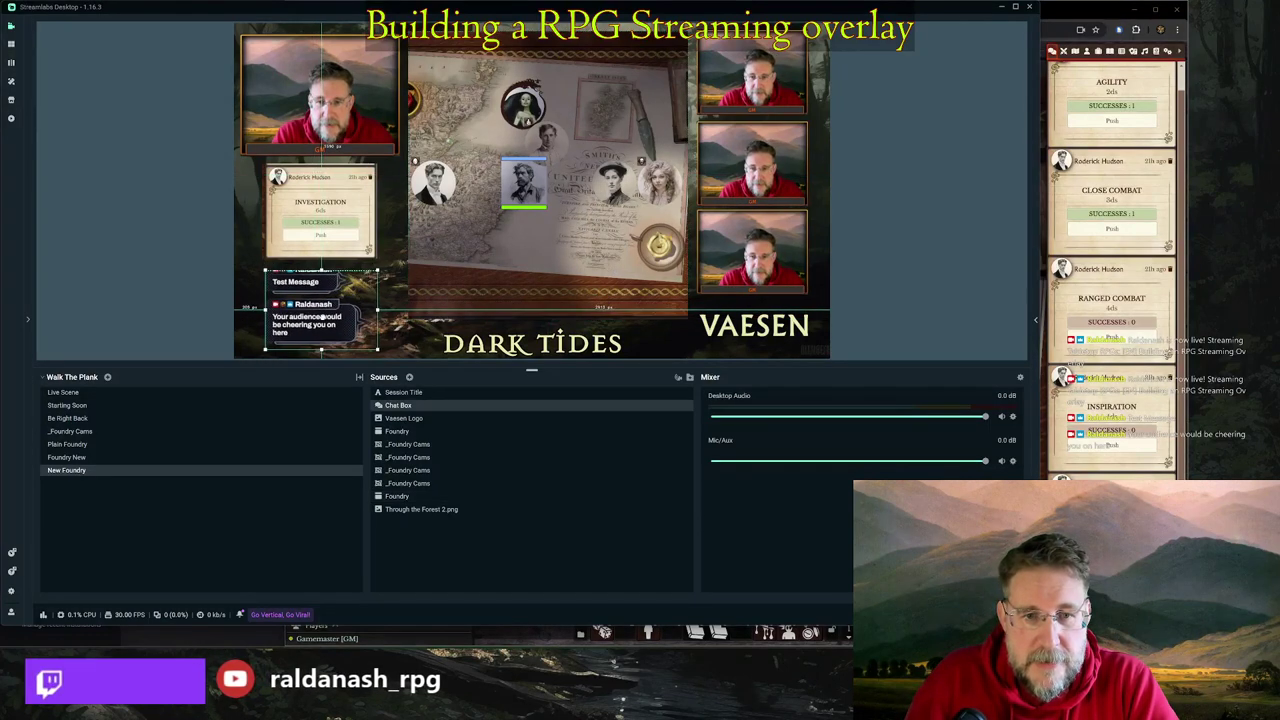
# - Switch to the scene collection Coriolis Great Dark and review its Starting Soon (1), Live, Be Right Back and Thanks For Watching scenes
pyautogui.click(44, 376)
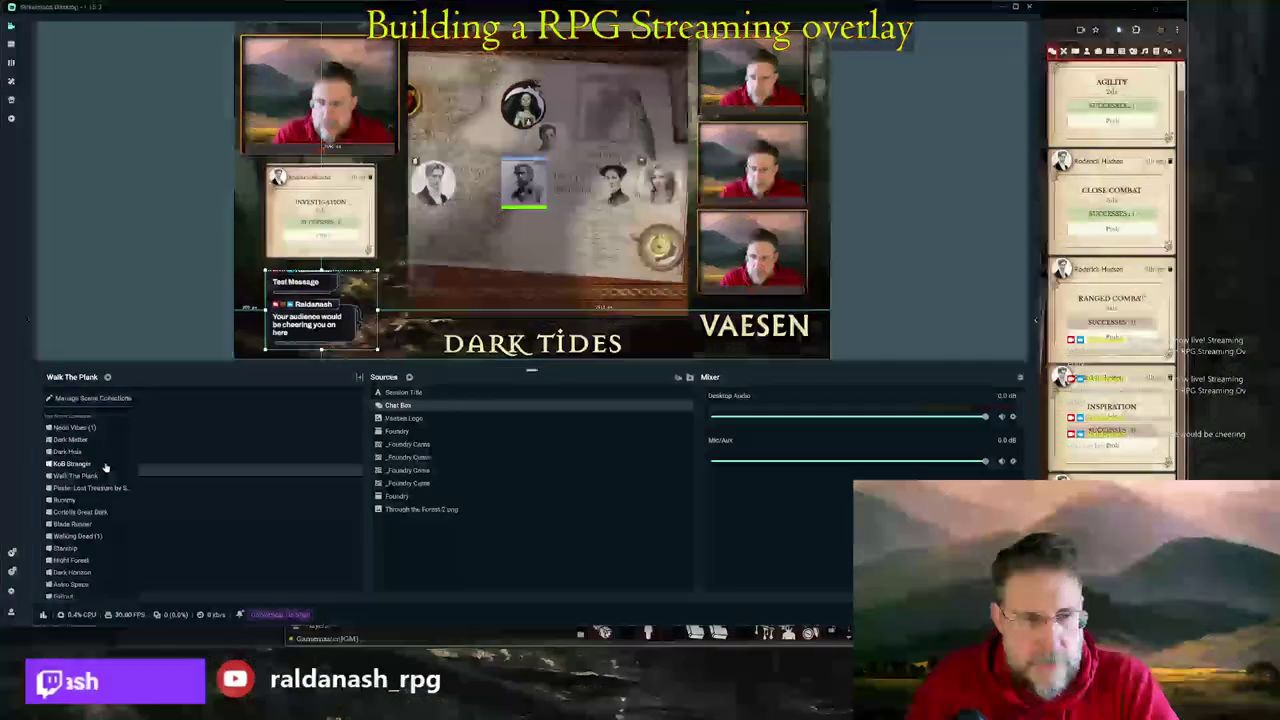
pyautogui.click(93, 512)
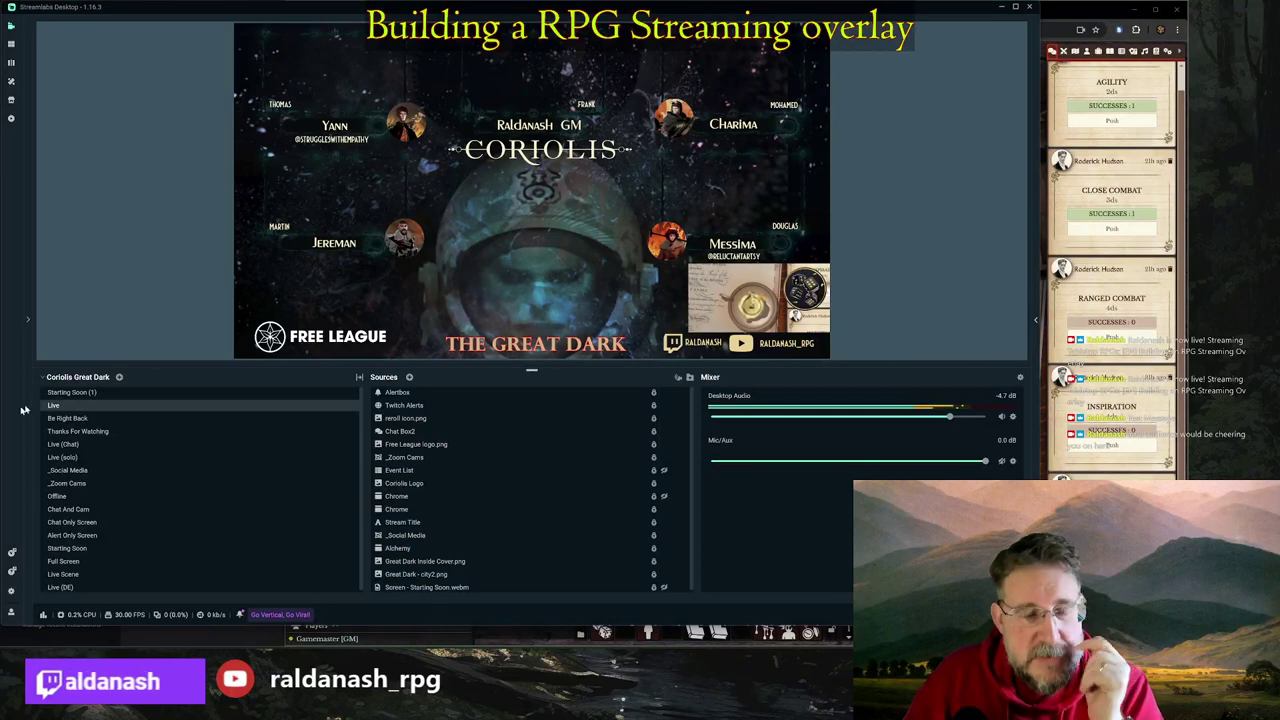
pyautogui.click(62, 394)
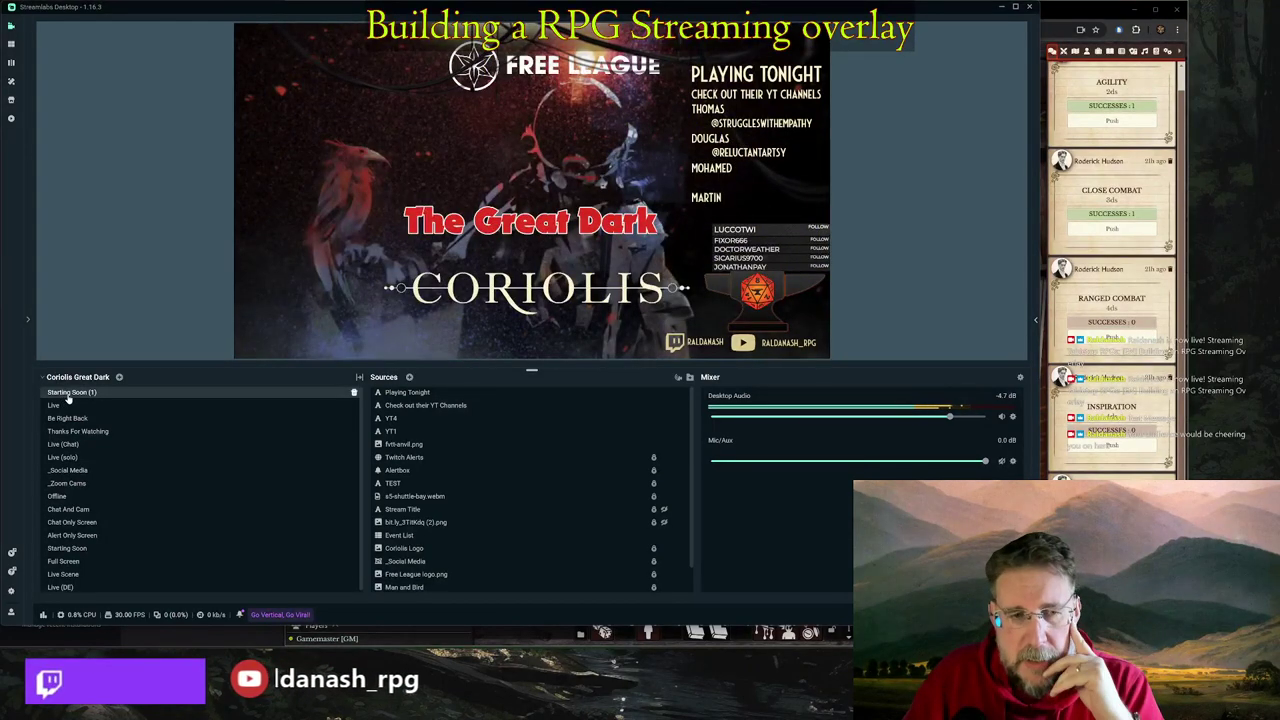
pyautogui.click(54, 406)
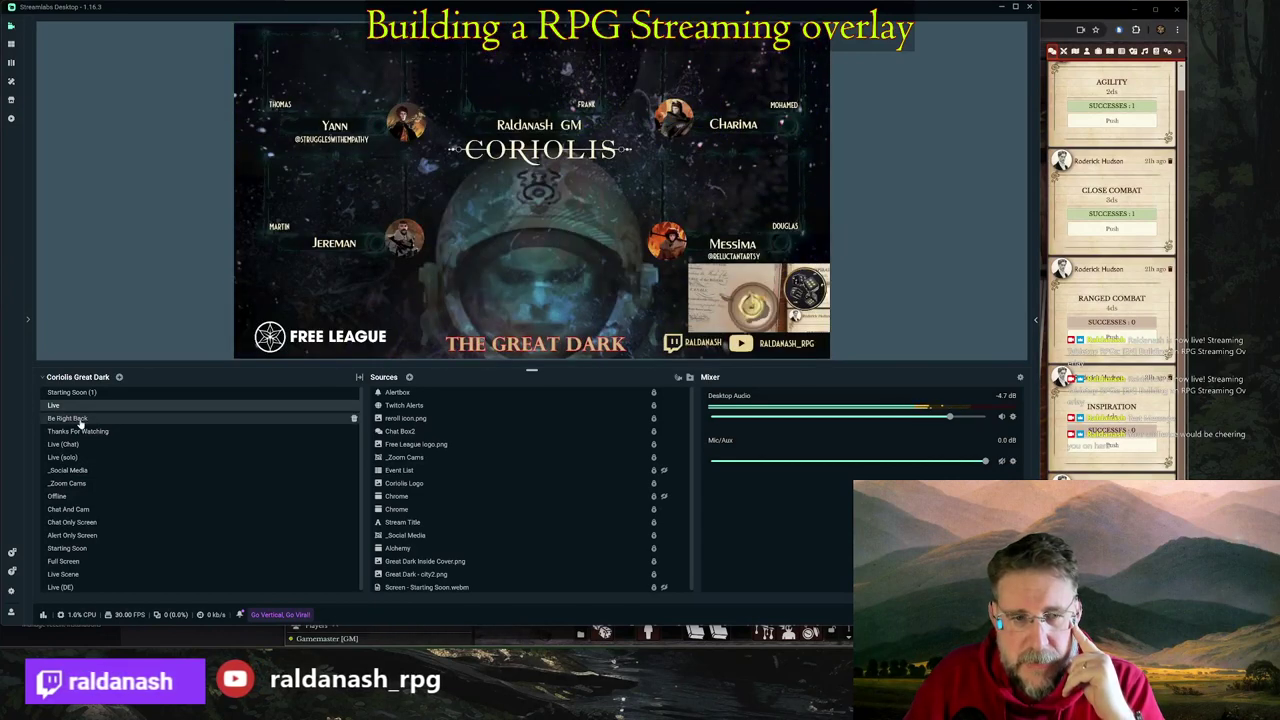
pyautogui.click(80, 420)
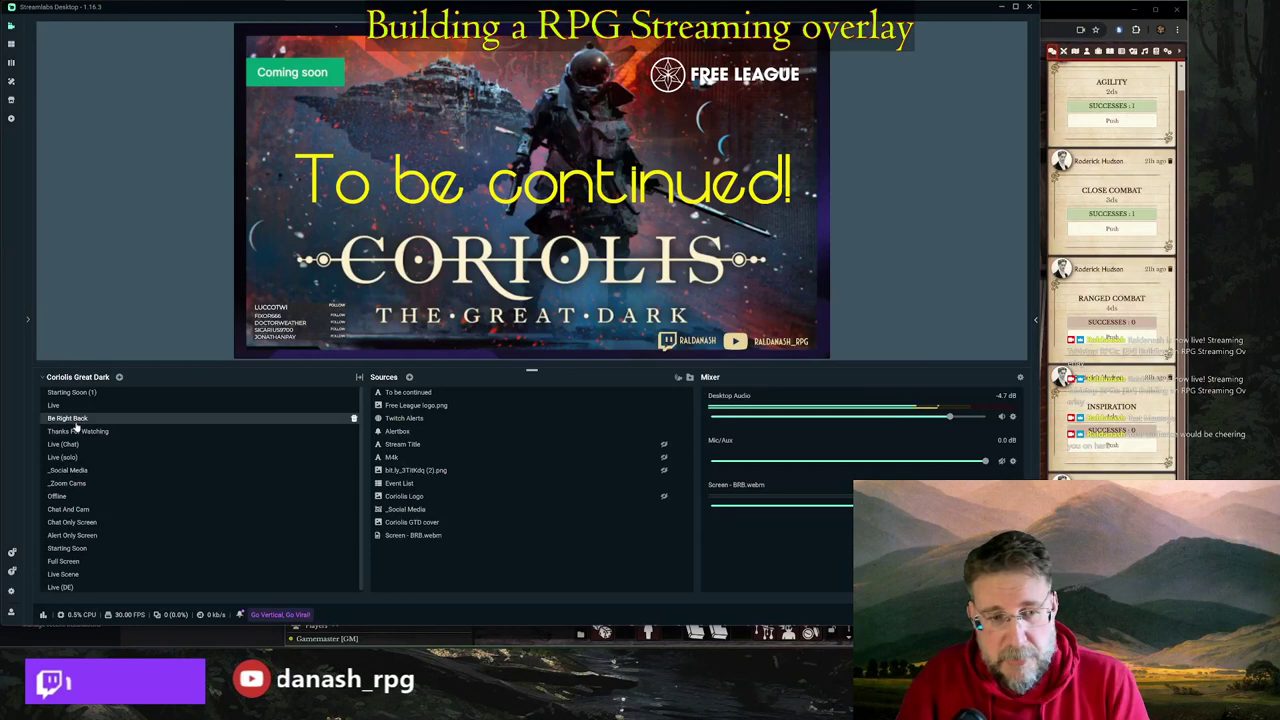
pyautogui.click(68, 431)
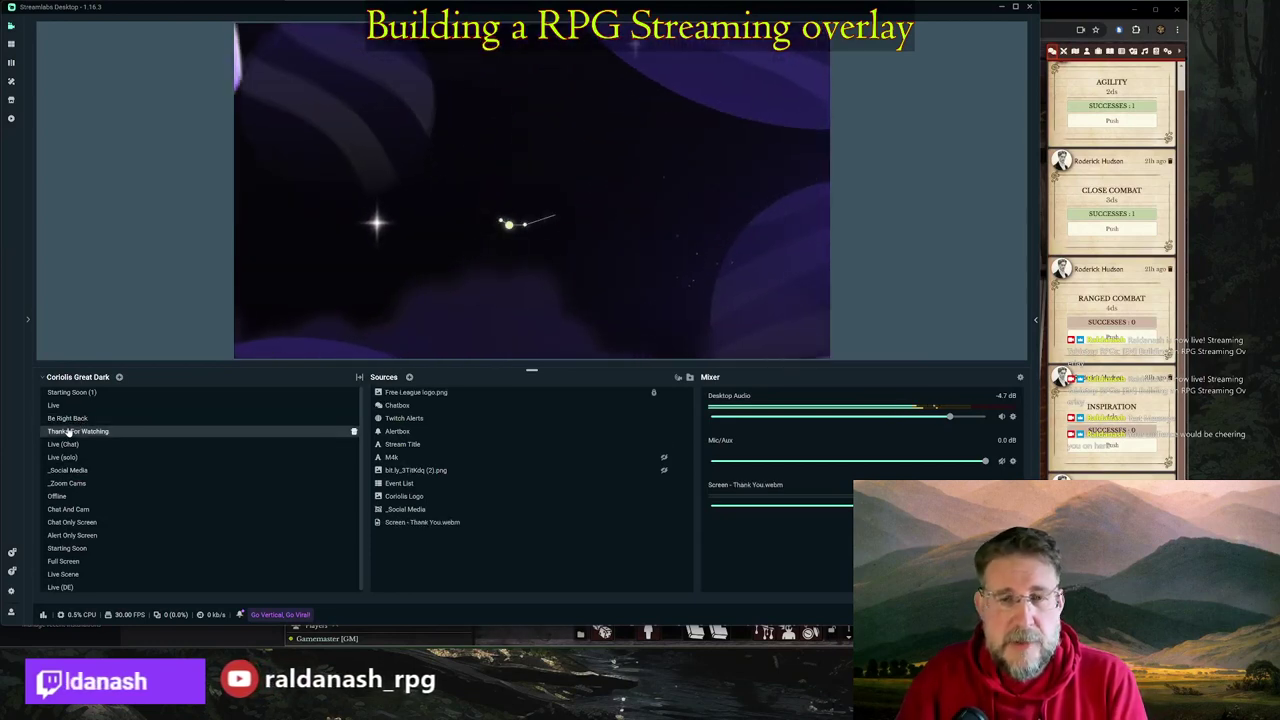